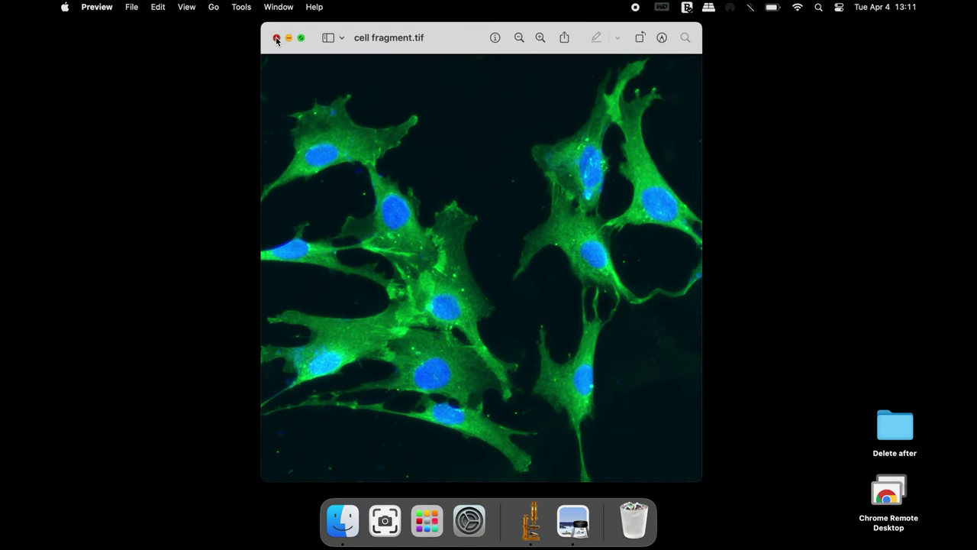
Close the final-result Preview window so the ImageJ toolbar and cell fragment.tif are visible.
click(277, 38)
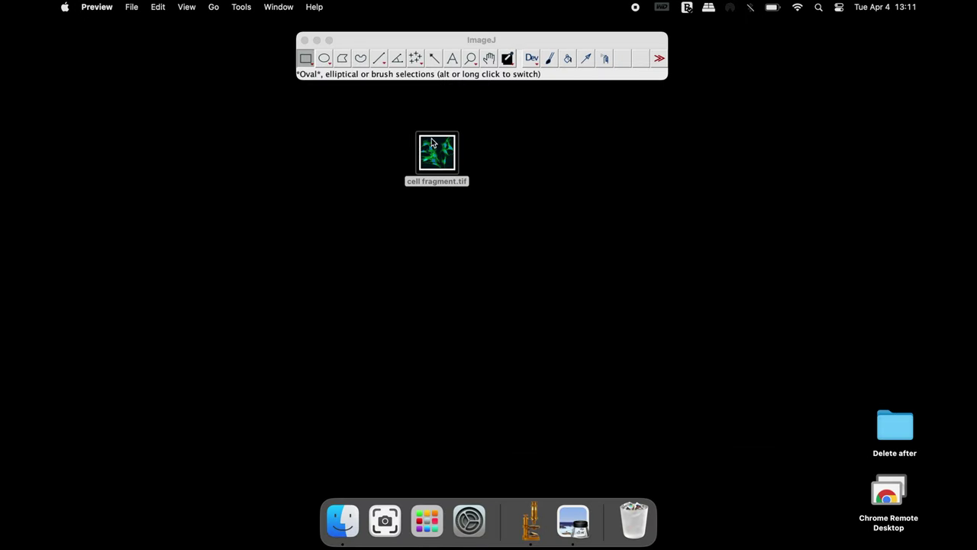
Load cell fragment.tif into ImageJ and convert it from RGB to 8-bit grayscale.
drag(431, 138, 405, 51)
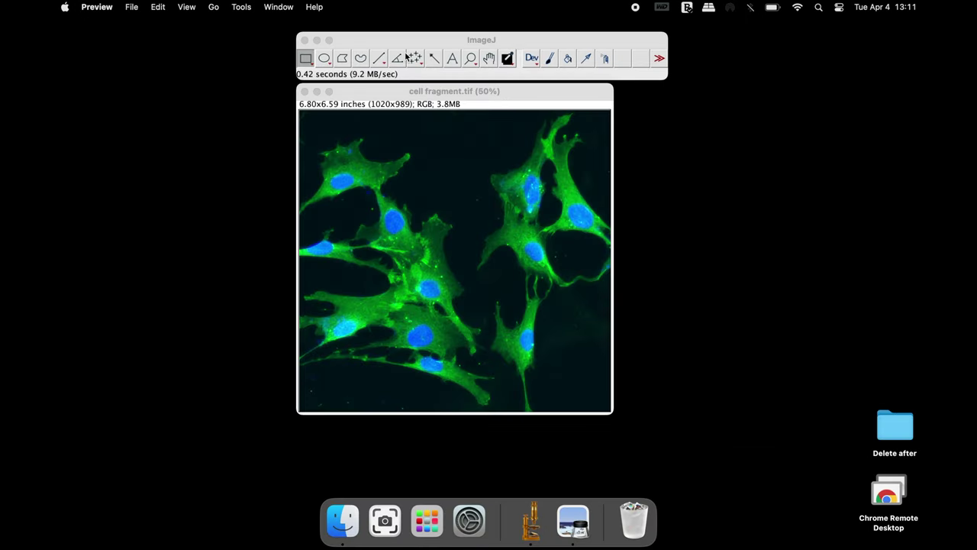
click(405, 94)
click(188, 10)
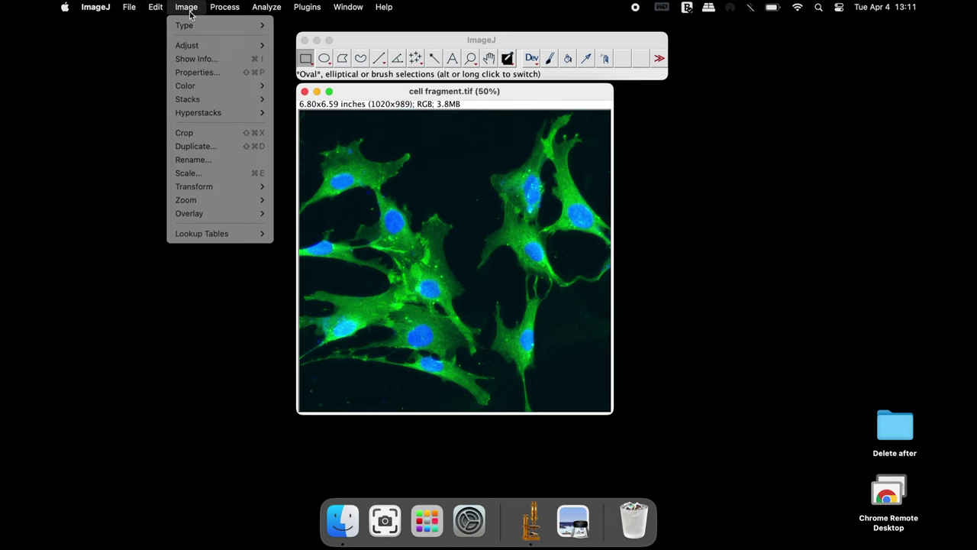
mouse_move(198, 28)
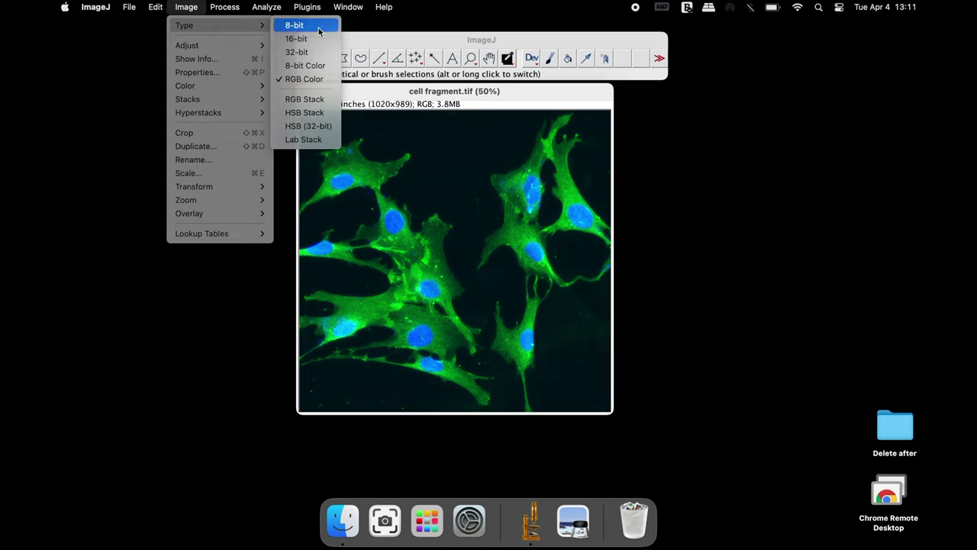
click(294, 25)
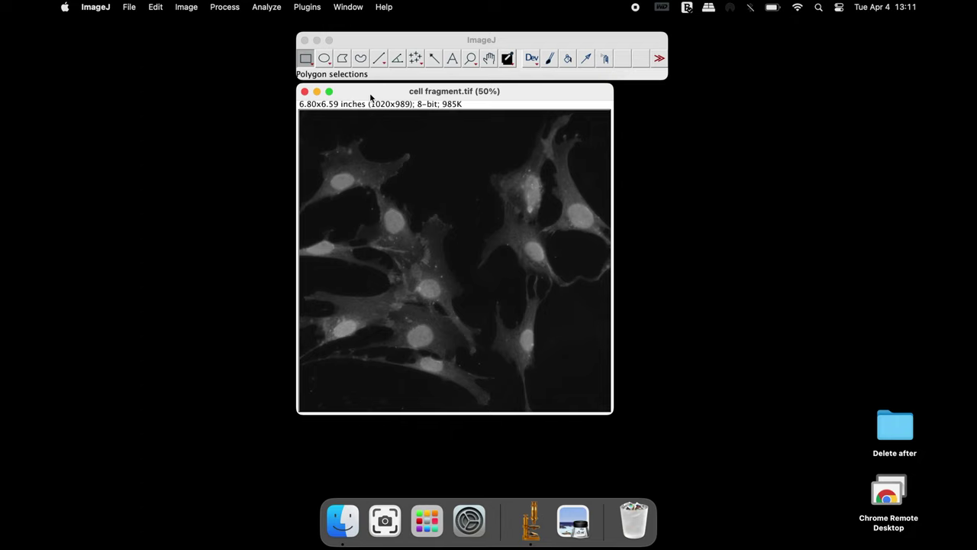
click(178, 8)
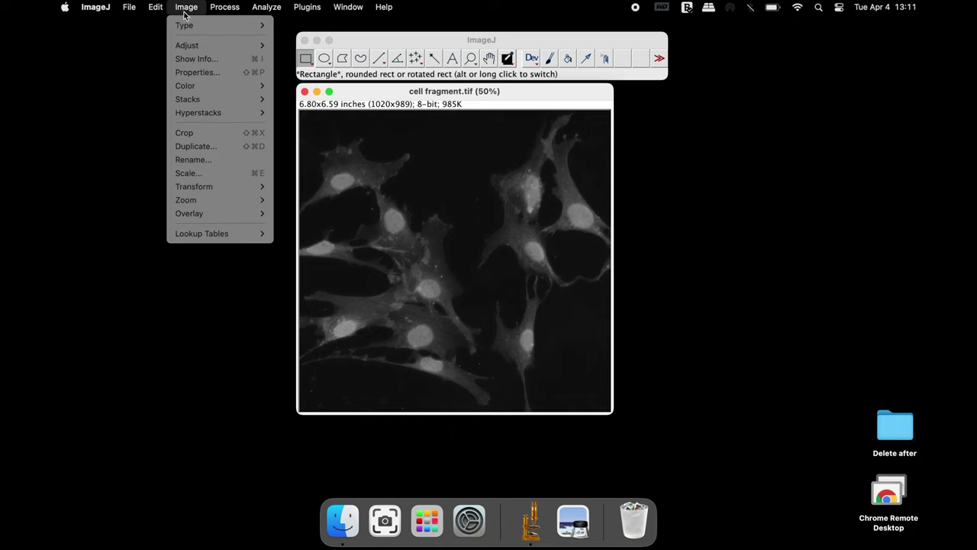
Duplicate the 8-bit image as cell fragment-1.tif and arrange both windows side by side.
click(222, 149)
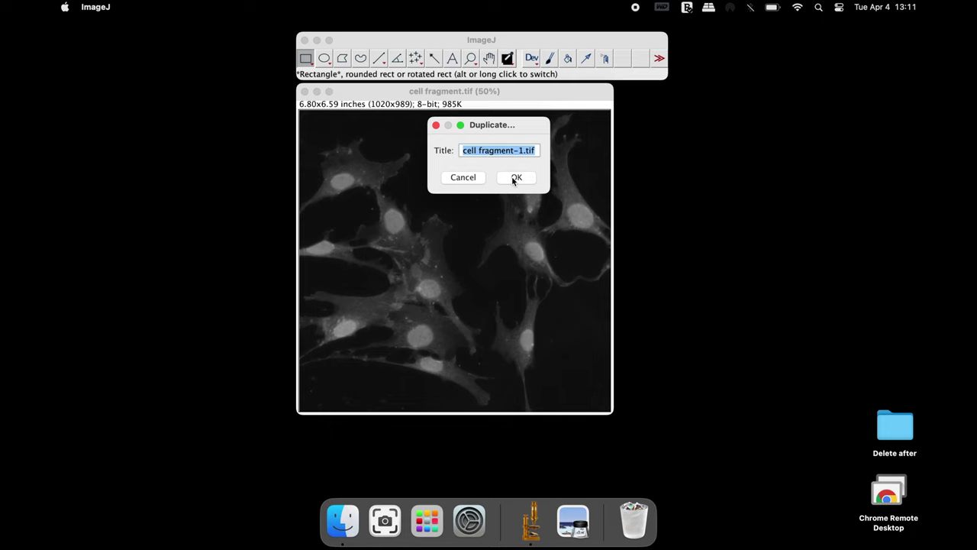
click(513, 178)
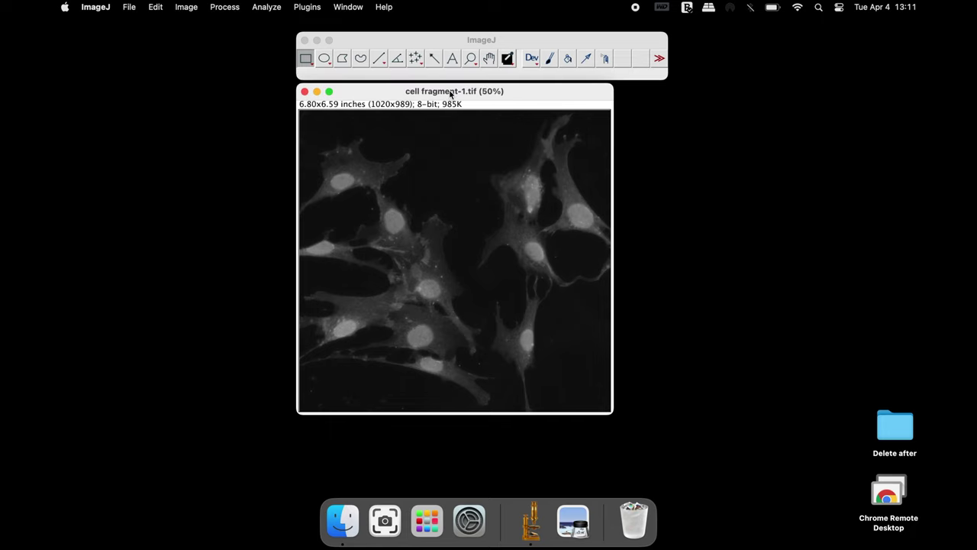
drag(450, 93, 576, 91)
drag(392, 91, 162, 86)
drag(526, 92, 495, 95)
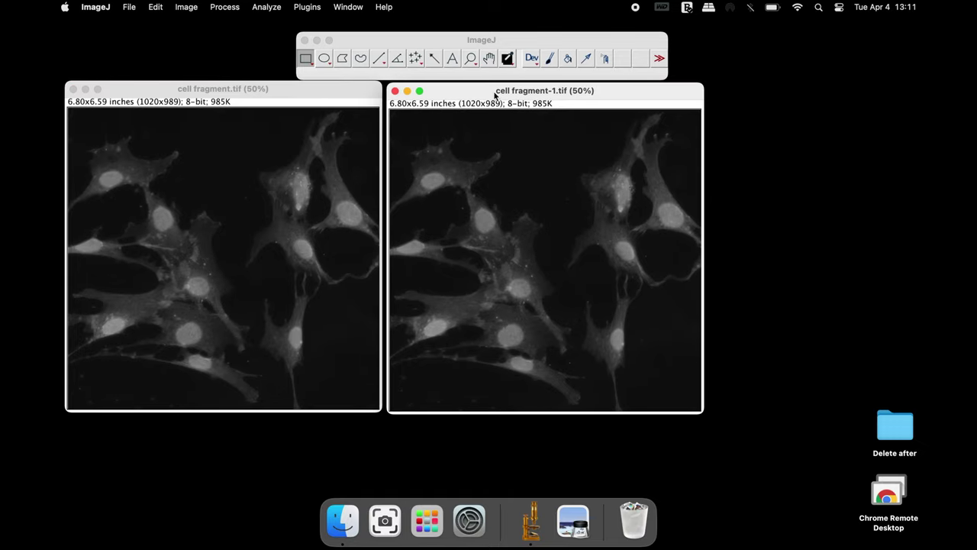
click(299, 87)
Run Find Maxima with Preview, Segmented Particles output and prominence 80, detecting 13 maxima.
click(224, 8)
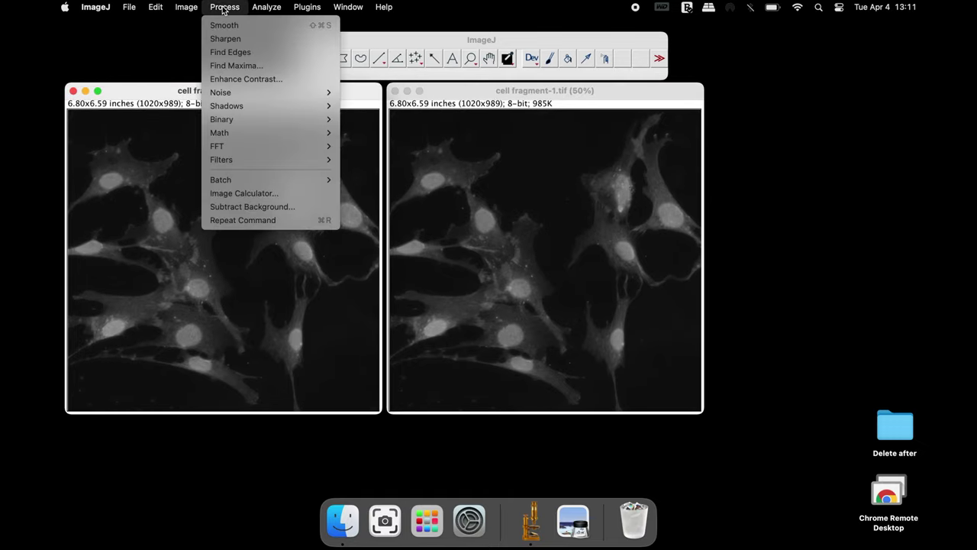
click(258, 65)
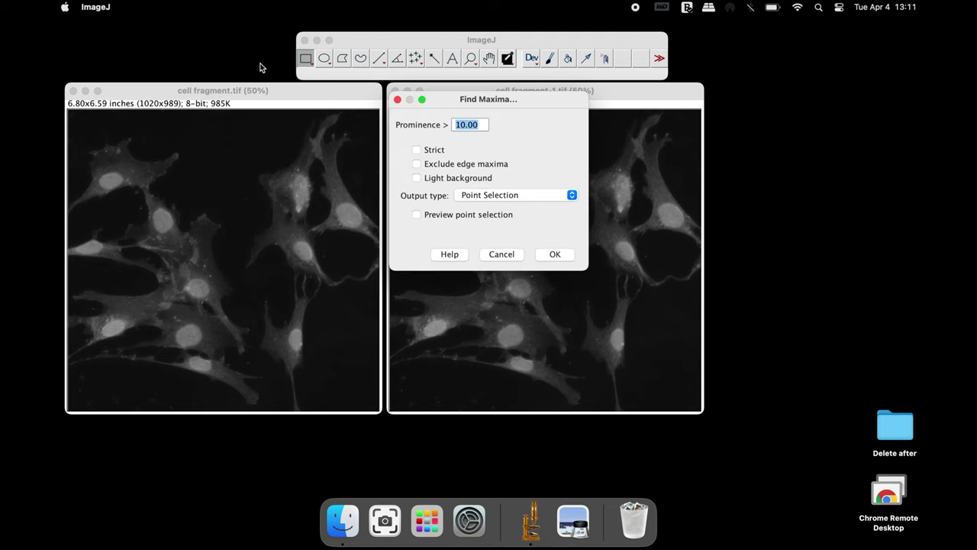
click(451, 216)
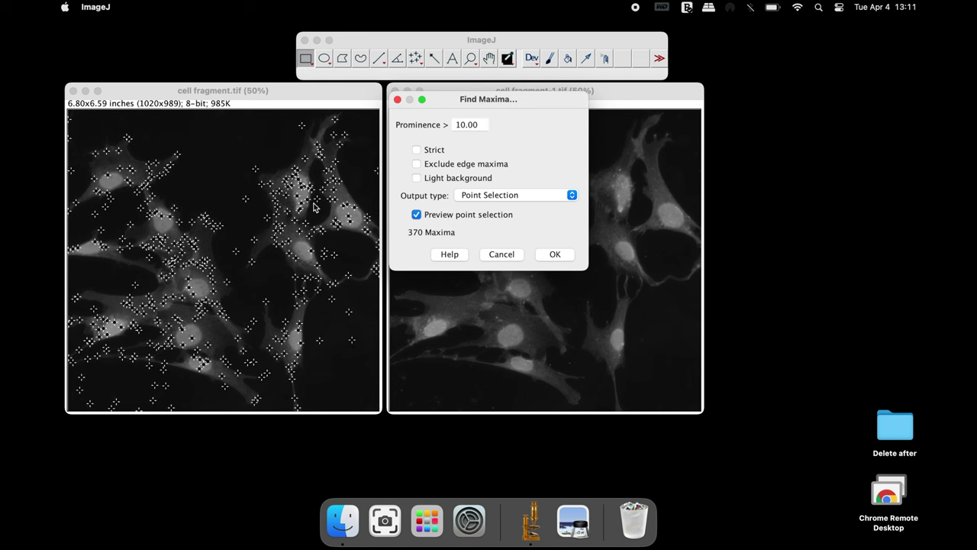
click(572, 196)
click(538, 185)
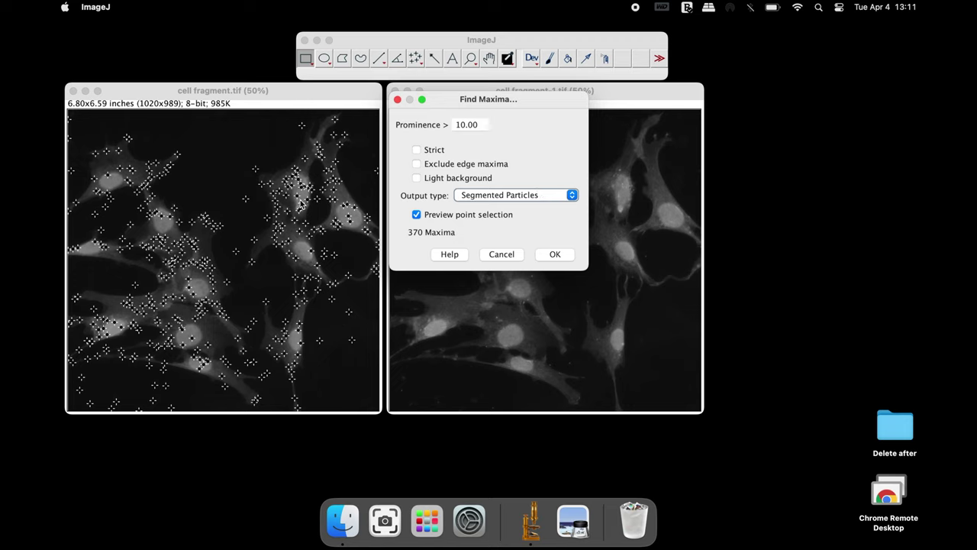
double_click(464, 125)
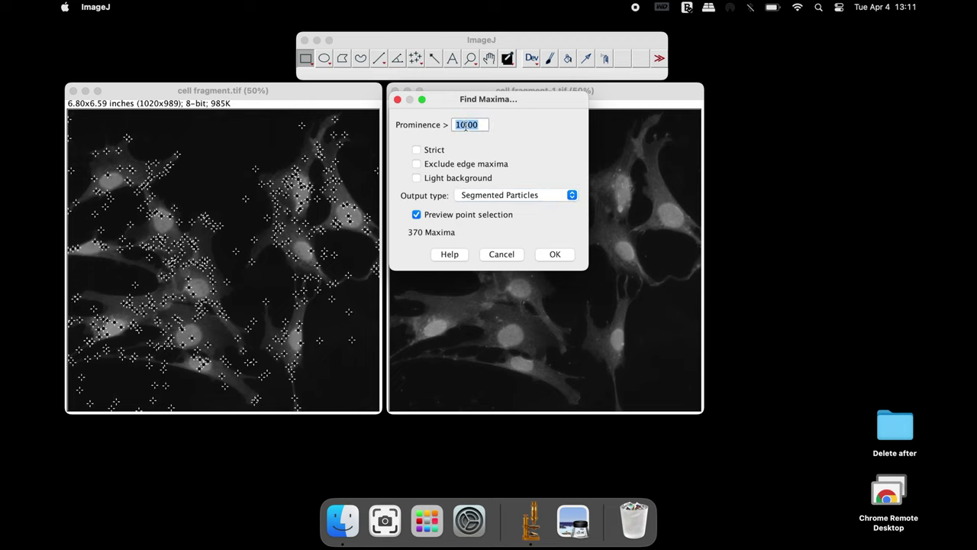
click(466, 125)
text(0)
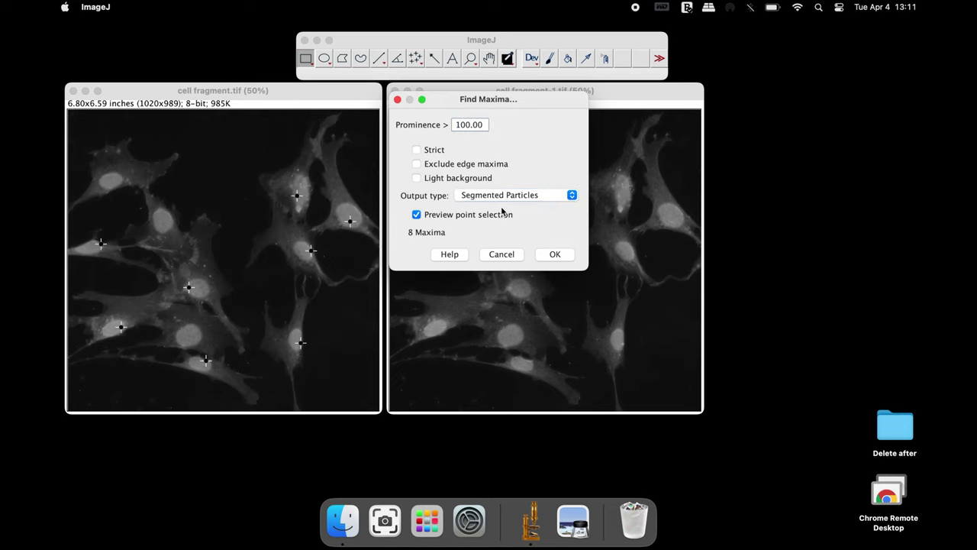
key(Left)
key(BackSpace)
key(BackSpace)
text(8)
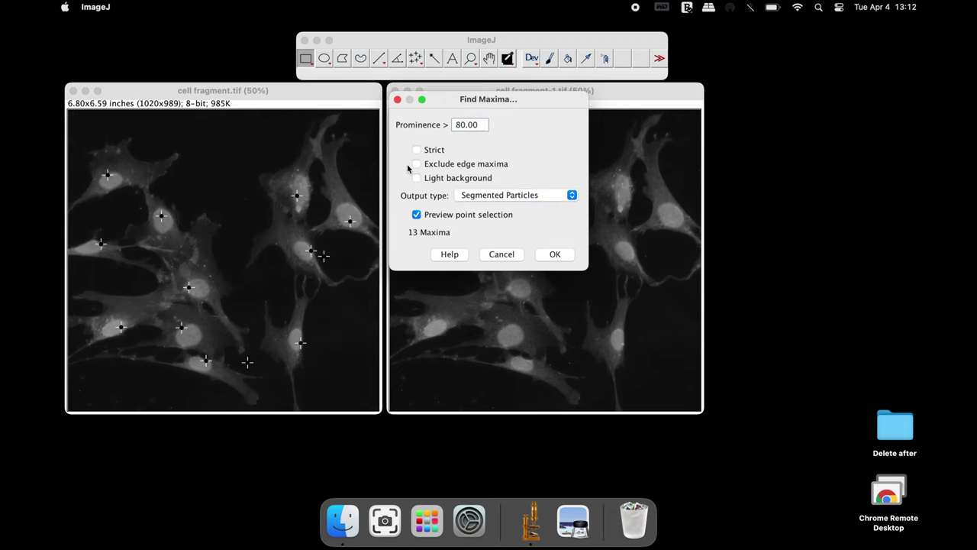
click(553, 256)
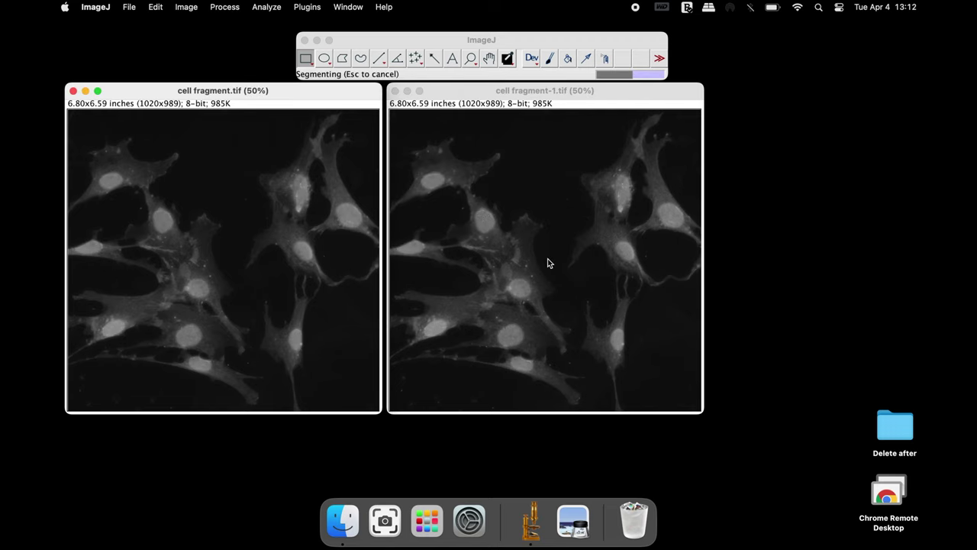
Save the segmented particle image to the Desktop as image1.tif.
drag(463, 90, 223, 93)
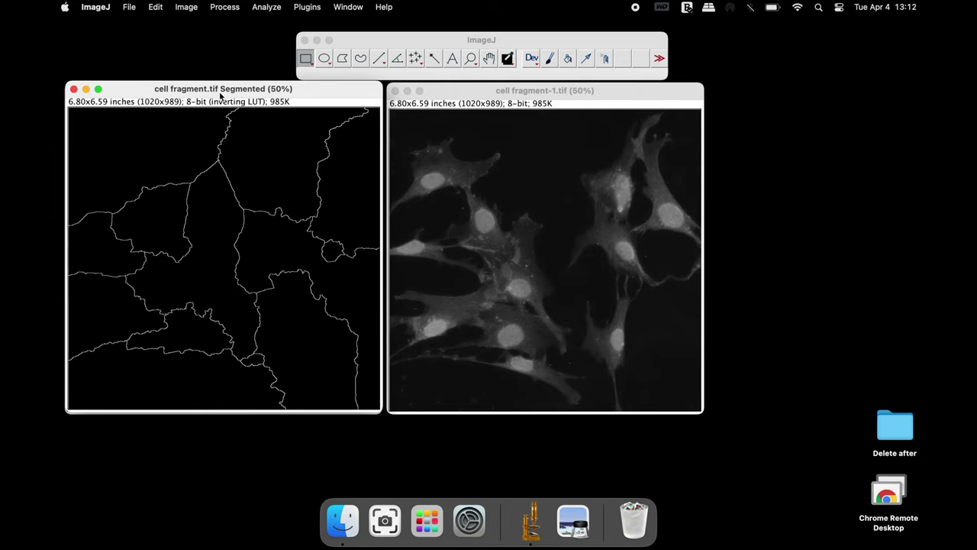
click(128, 7)
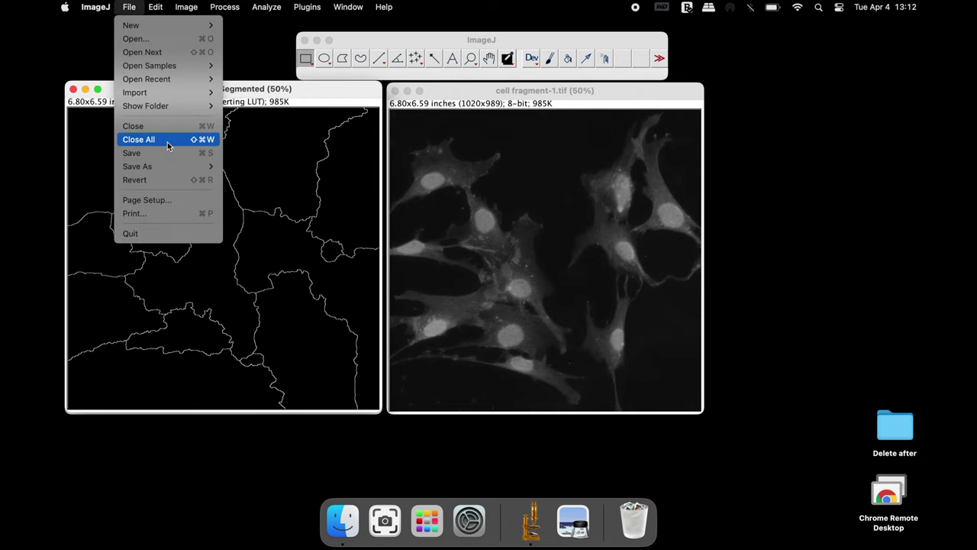
mouse_move(171, 167)
click(245, 164)
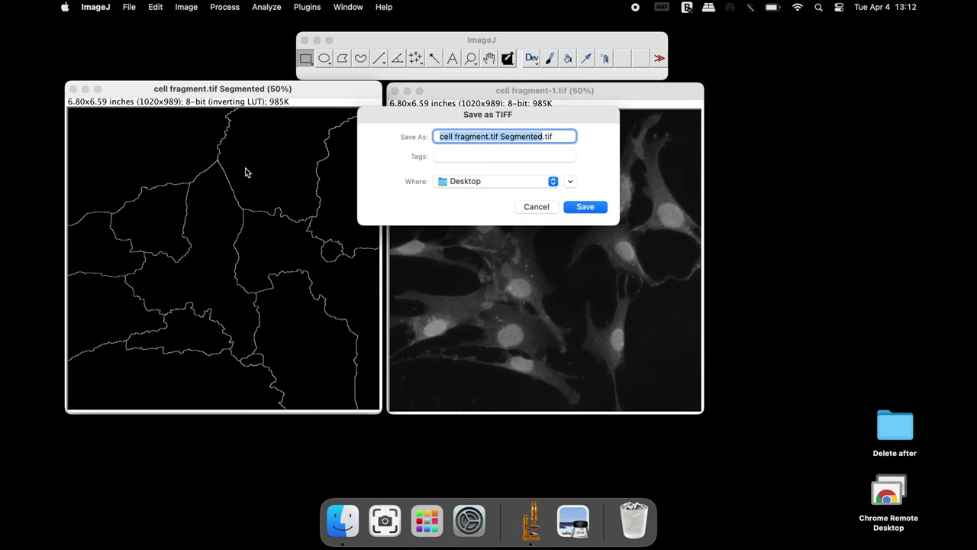
text(image)
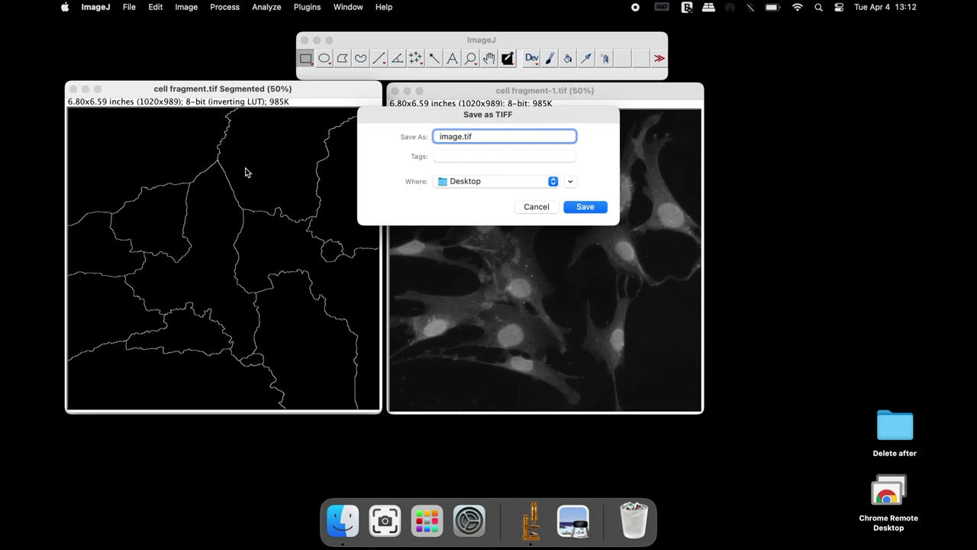
text(1)
click(580, 208)
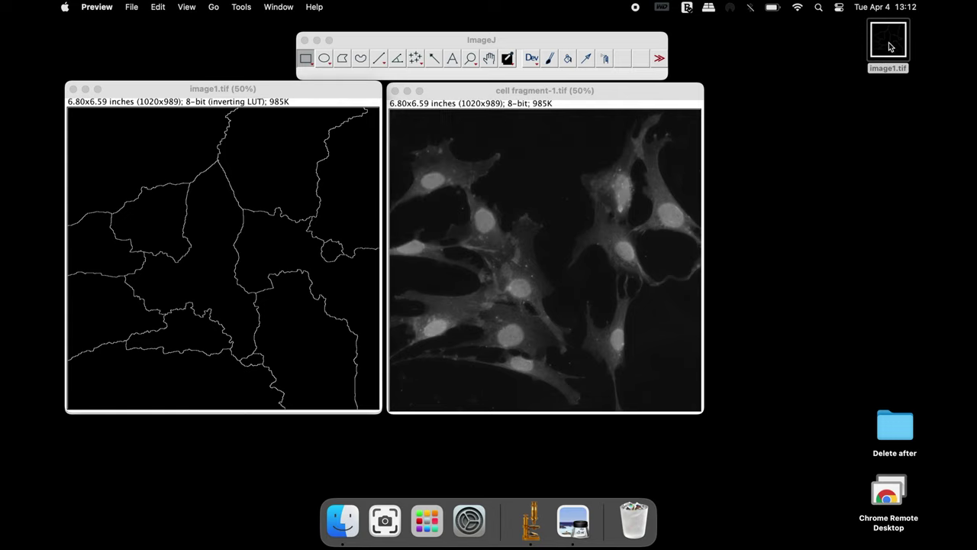
click(846, 127)
click(671, 95)
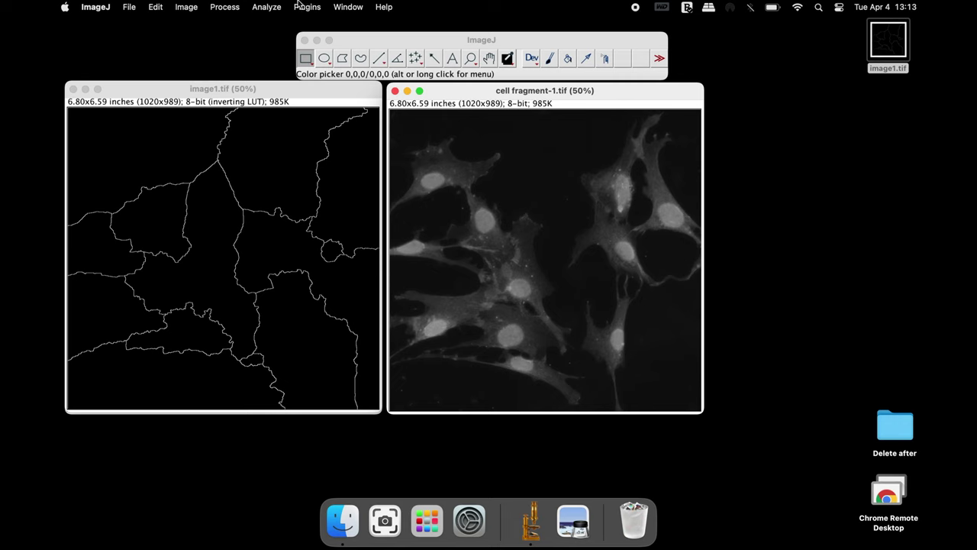
Threshold cell fragment-1.tif at 37–255 and apply it to produce a binary mask.
click(188, 7)
mouse_move(209, 46)
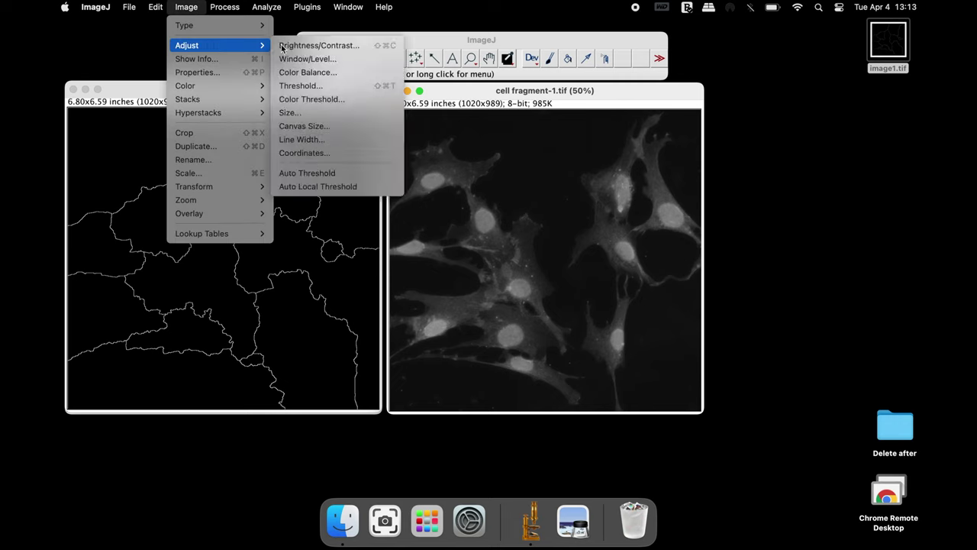
click(349, 84)
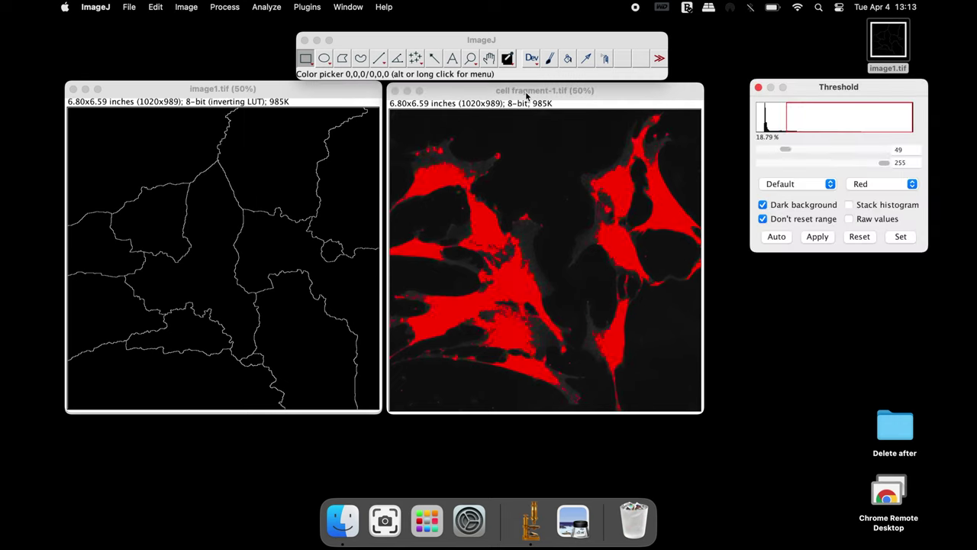
drag(776, 151, 779, 151)
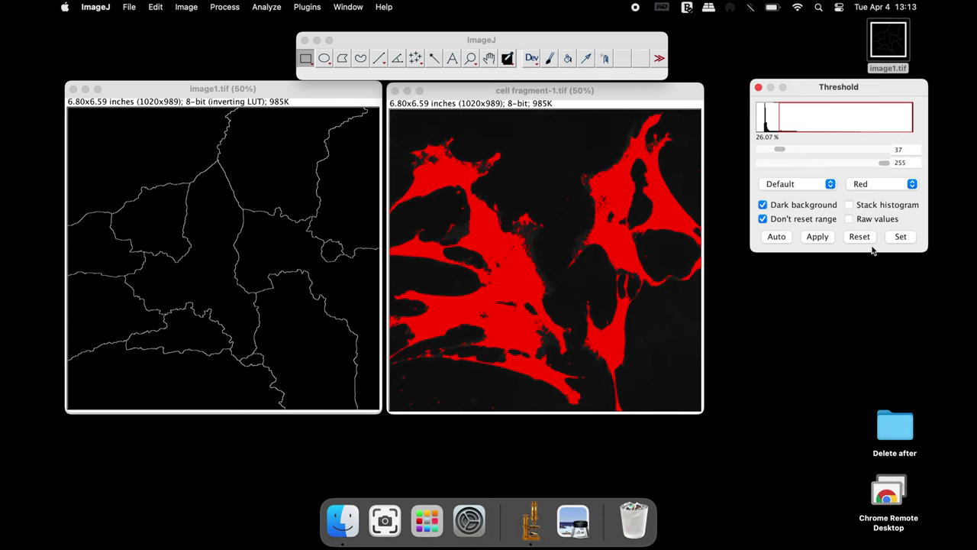
click(901, 237)
click(545, 187)
click(226, 9)
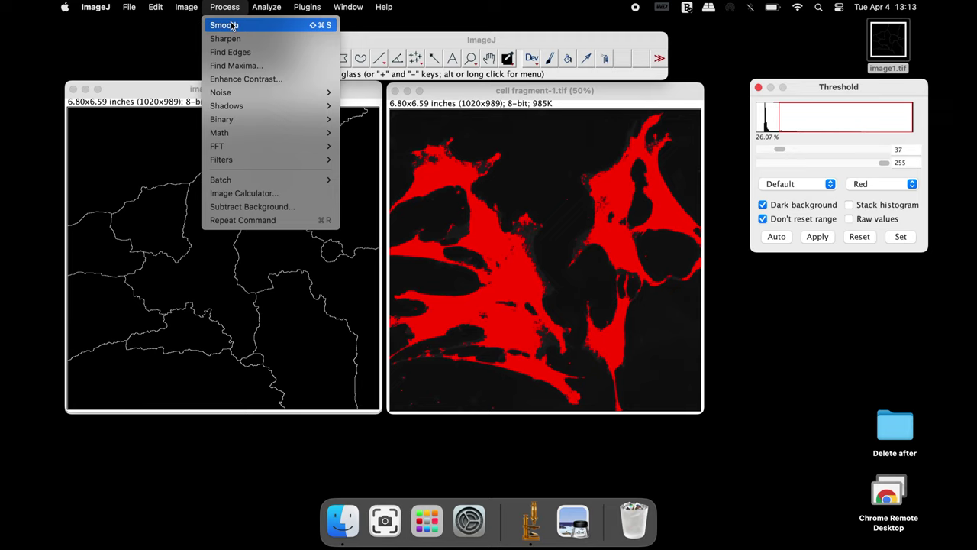
click(229, 25)
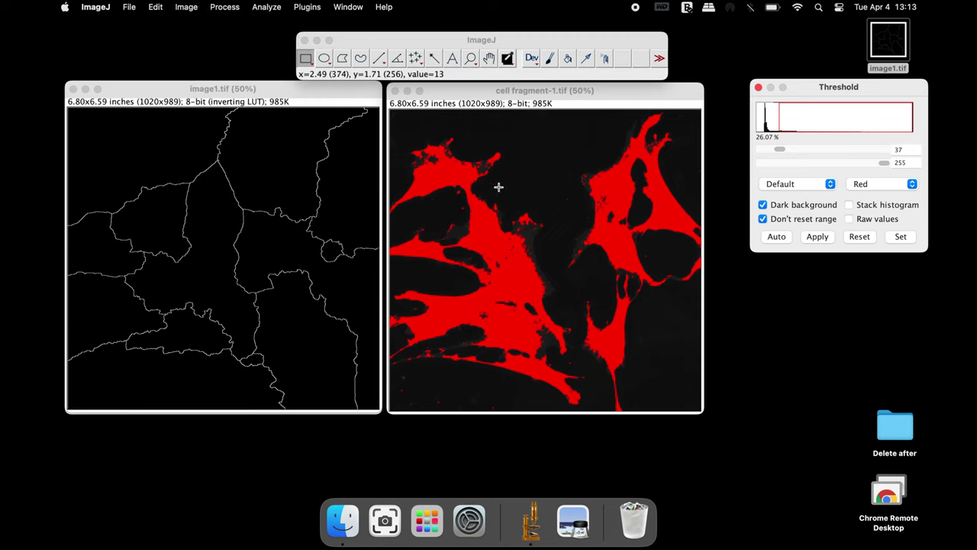
click(812, 237)
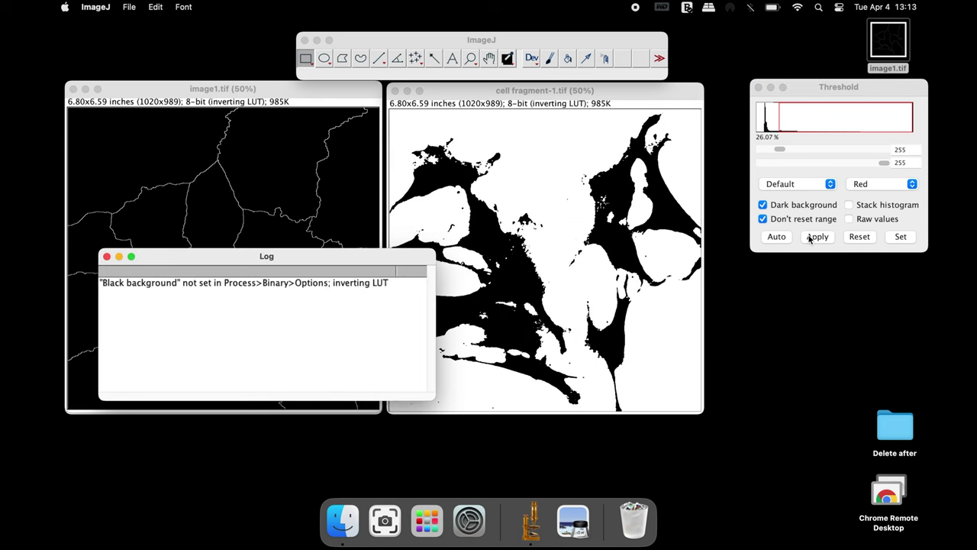
Close the Threshold window, save the mask to the Desktop as image2.tif, and minimize it.
click(758, 87)
click(118, 256)
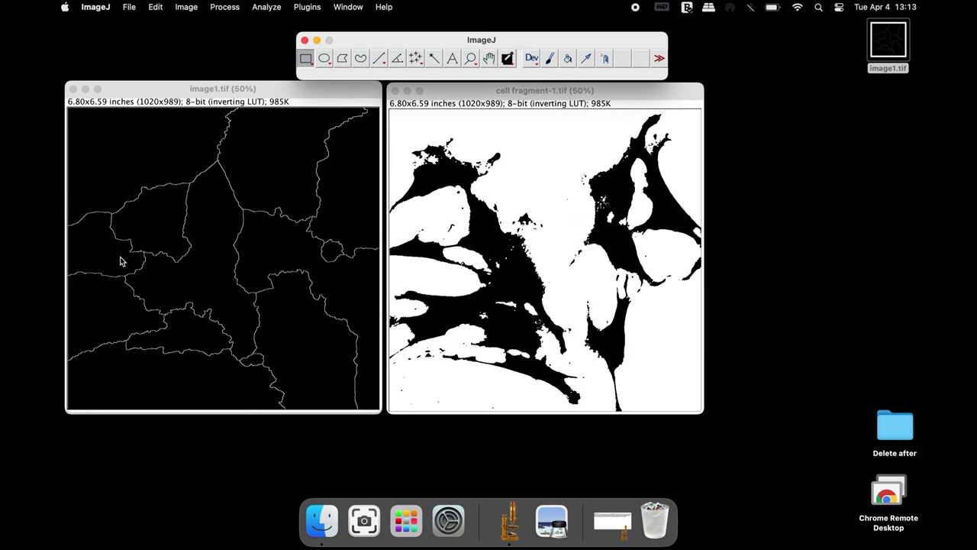
click(129, 7)
mouse_move(181, 165)
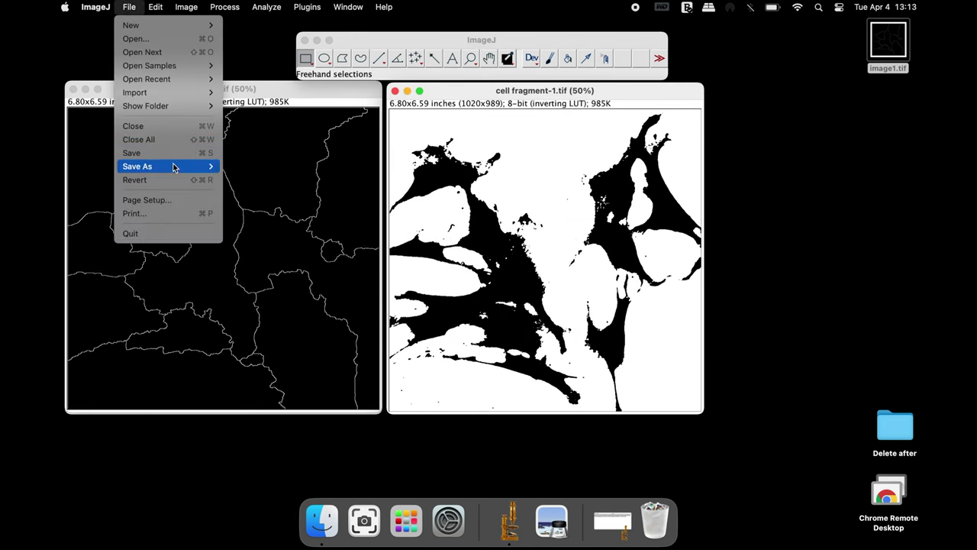
click(243, 166)
text(image2.tif)
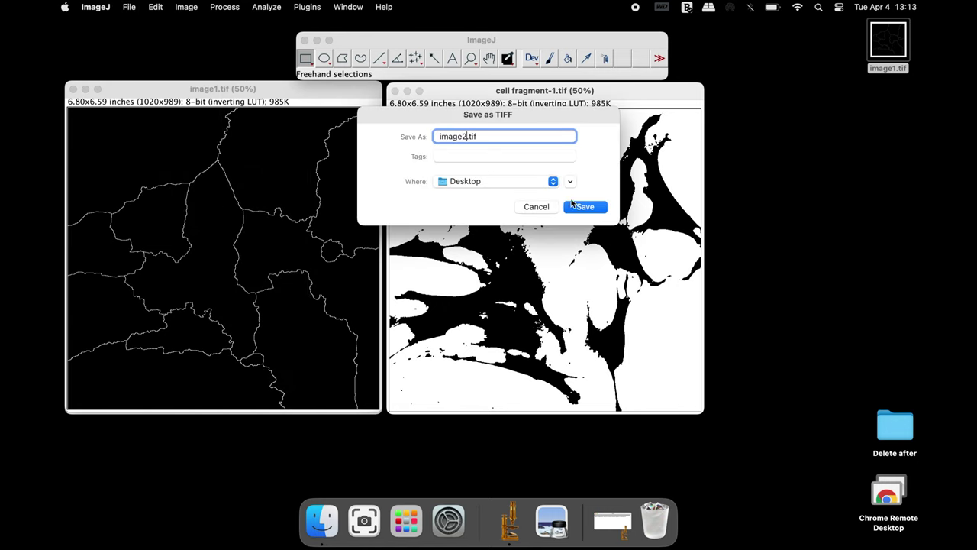
click(577, 206)
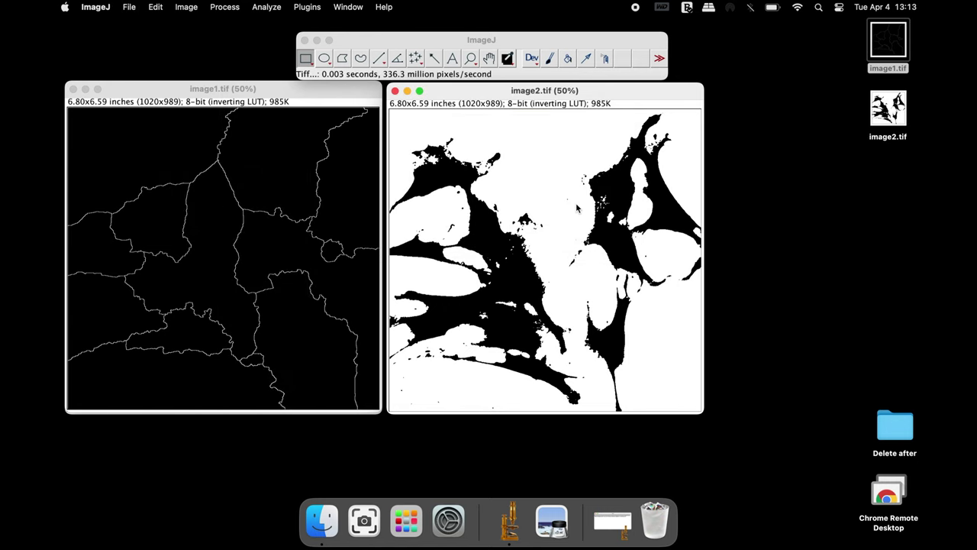
click(888, 108)
Minimize the image1 and cell fragment image windows to clear the screen.
click(85, 89)
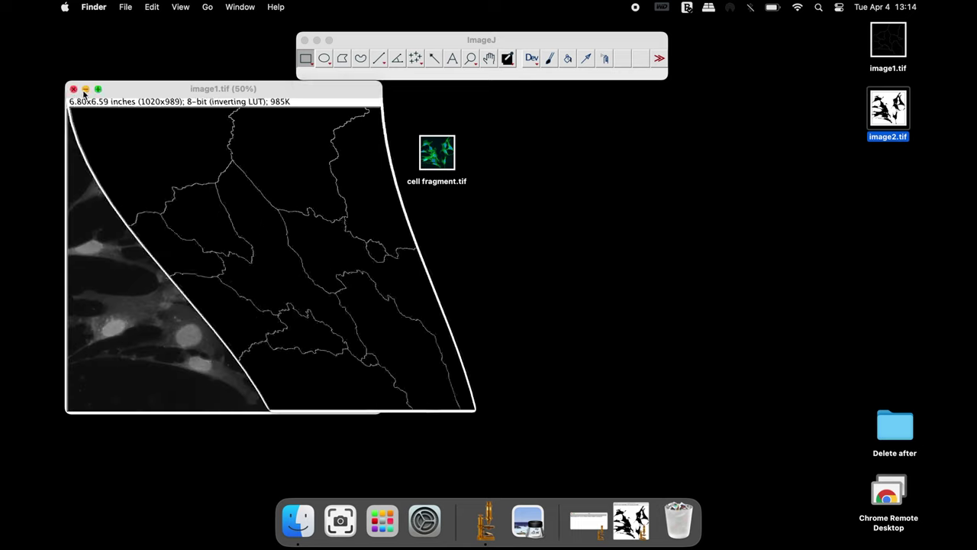
click(84, 89)
click(419, 44)
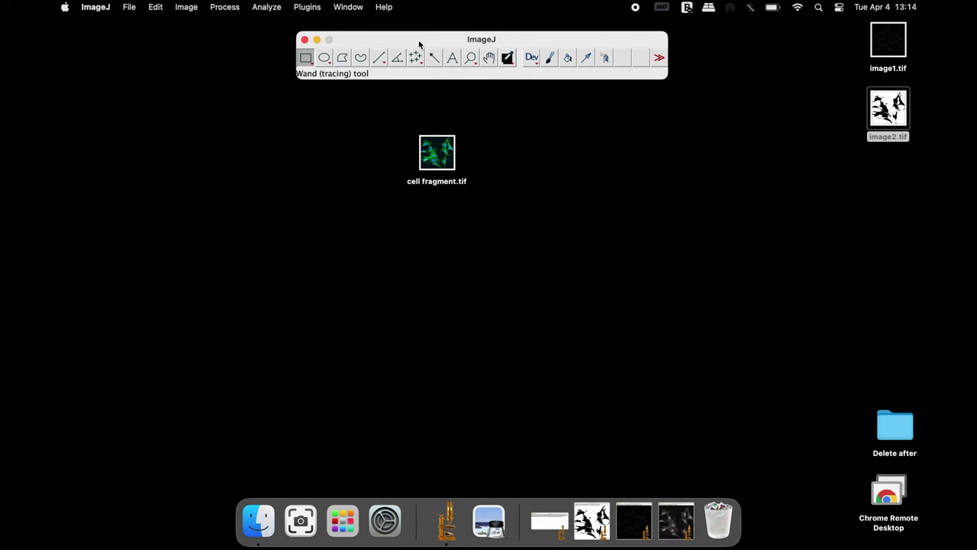
Set measurements to Area, Mean, Min/Max, Shape and Feret's diameter, redirected to cell fragment.tif.
click(265, 7)
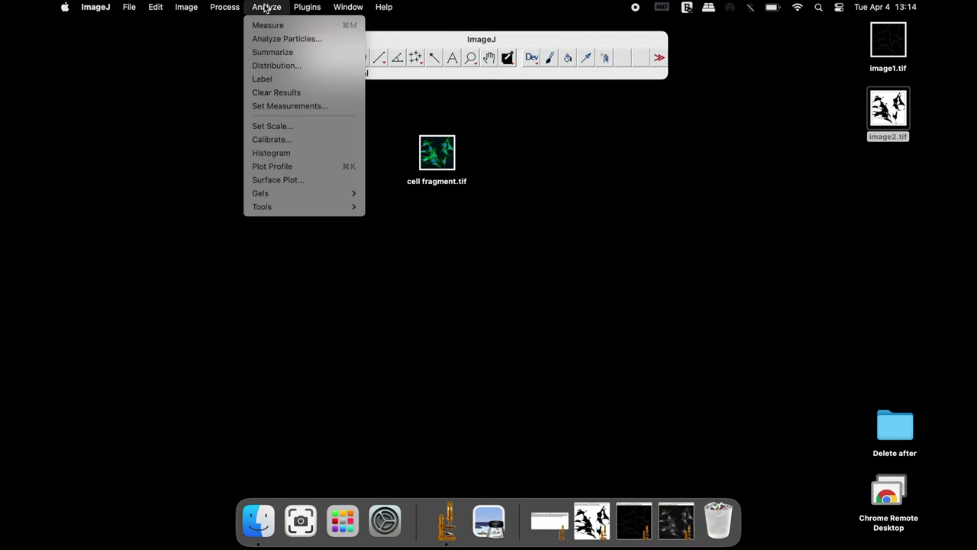
click(294, 105)
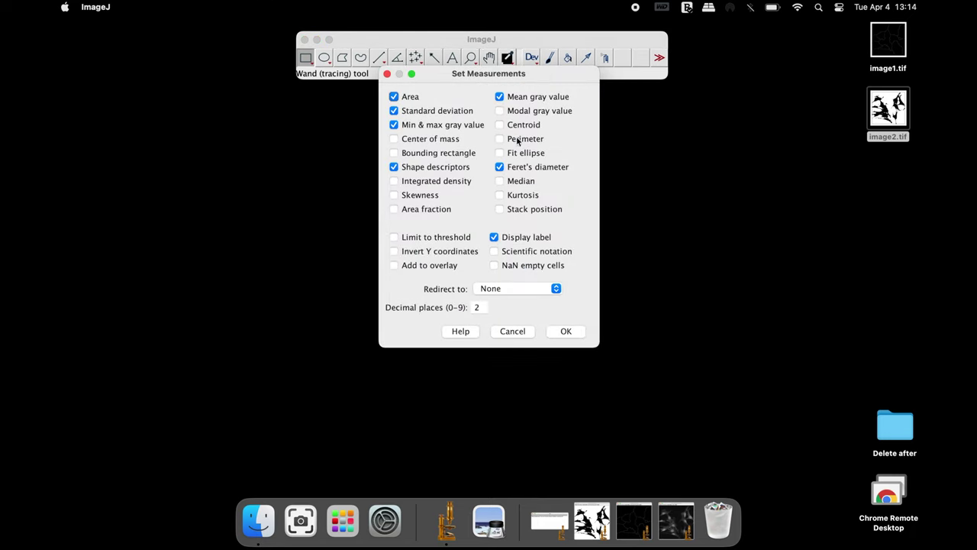
click(516, 171)
click(556, 287)
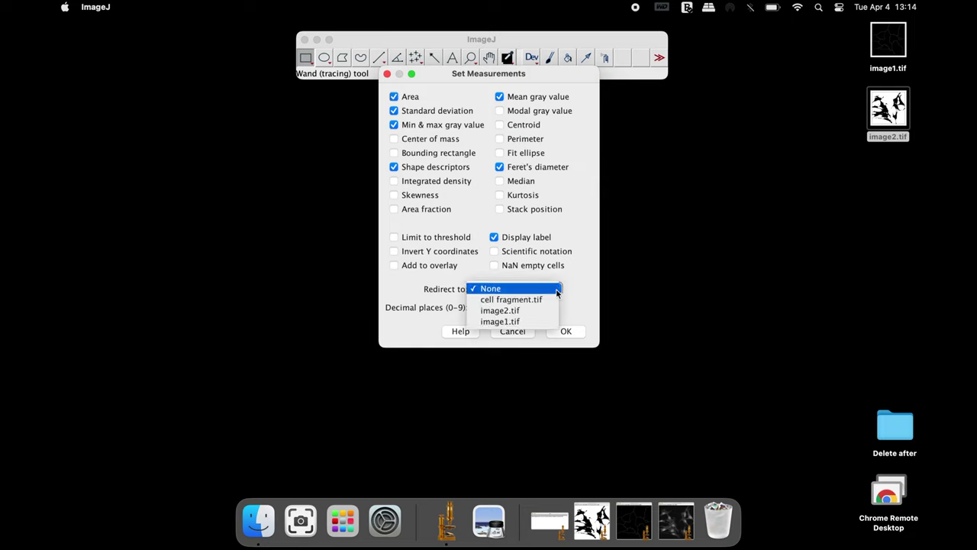
click(529, 299)
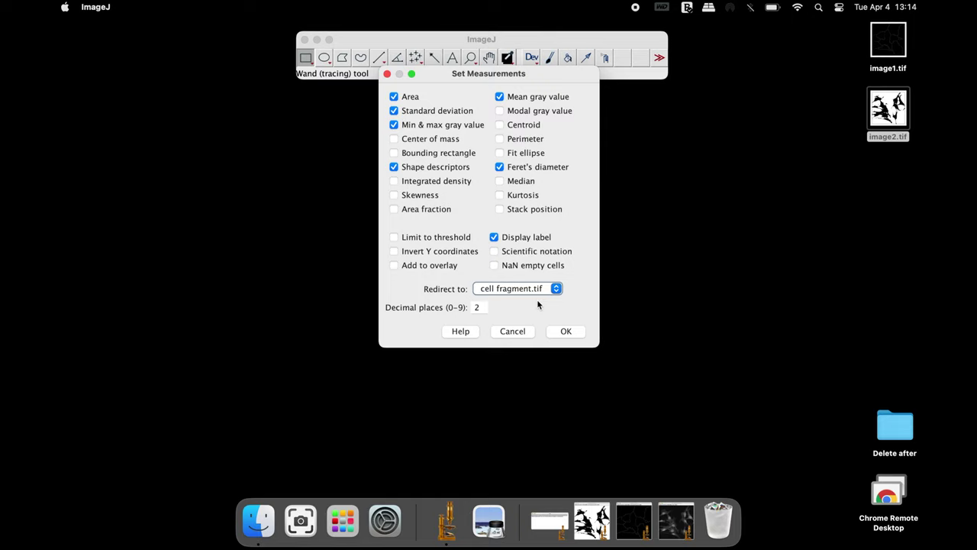
click(562, 332)
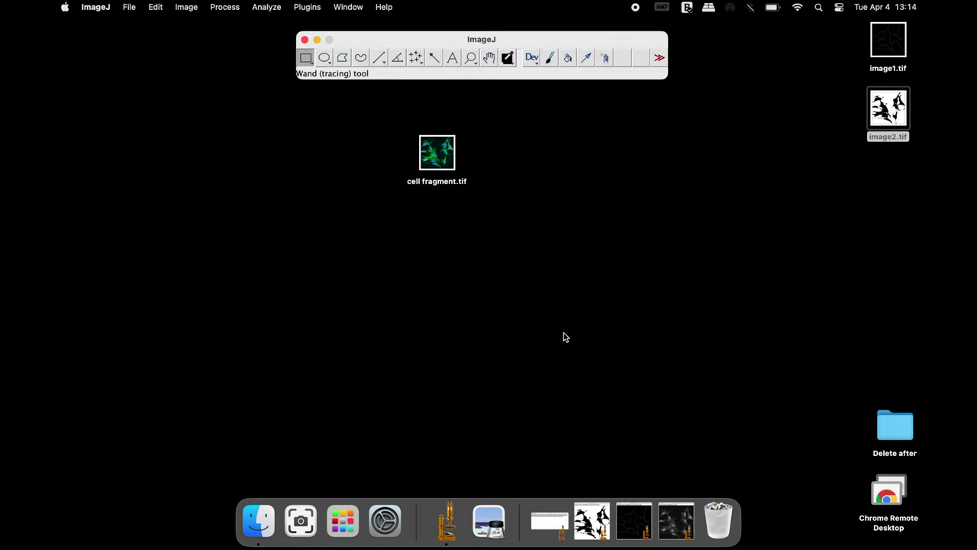
Combine image1.tif AND image2.tif in the Image Calculator into a new Result window.
click(267, 8)
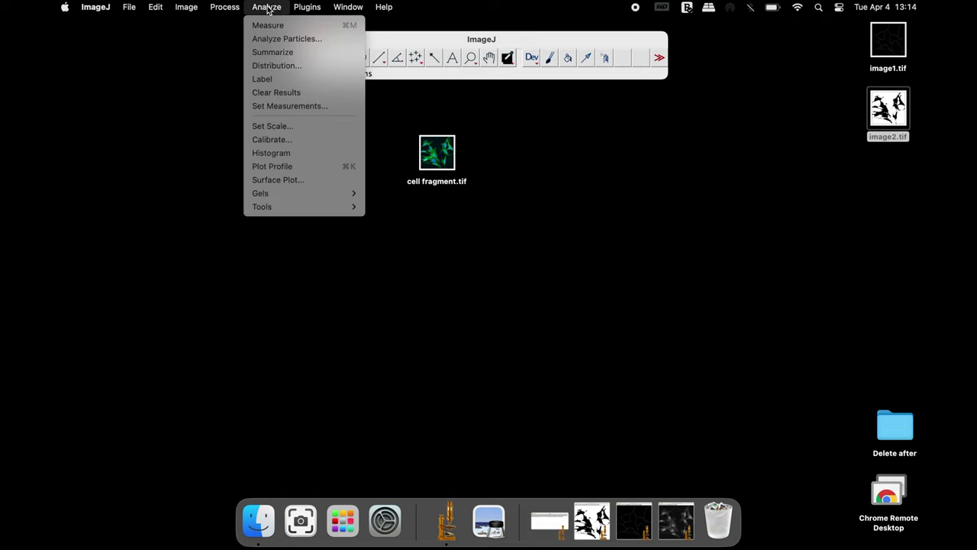
mouse_move(235, 4)
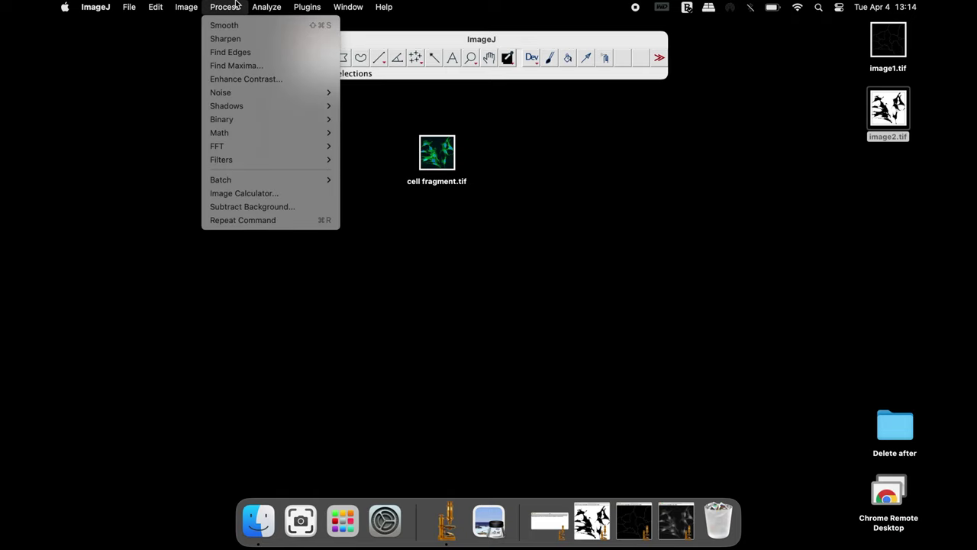
click(257, 193)
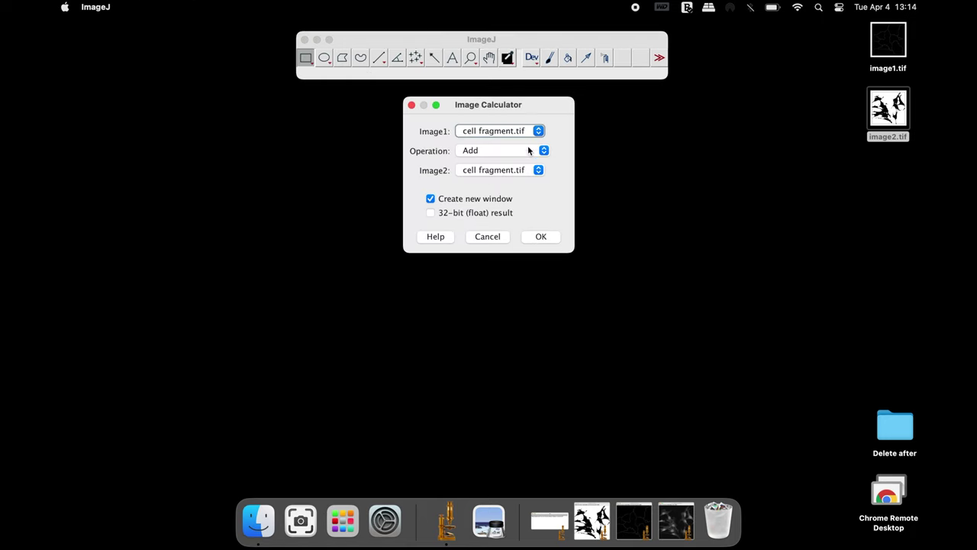
click(535, 133)
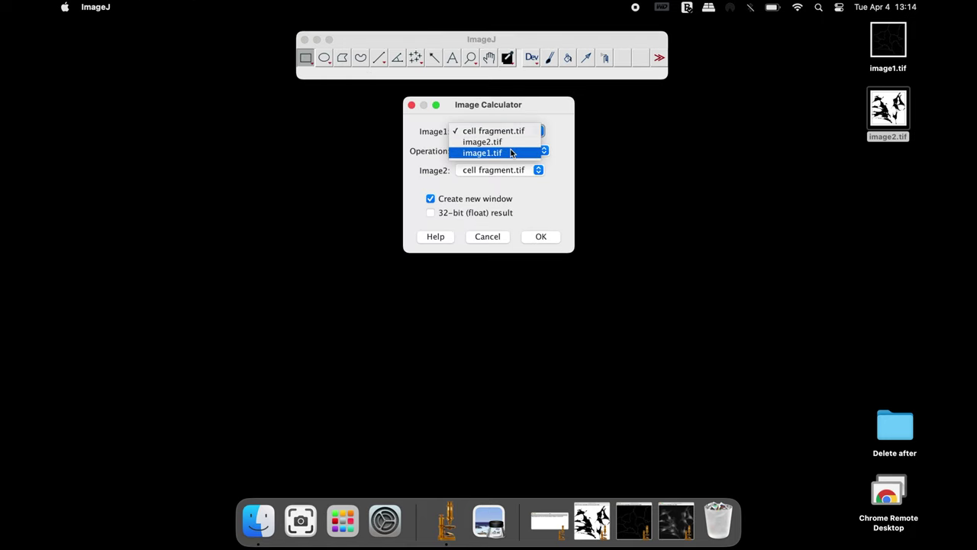
click(510, 149)
click(510, 149)
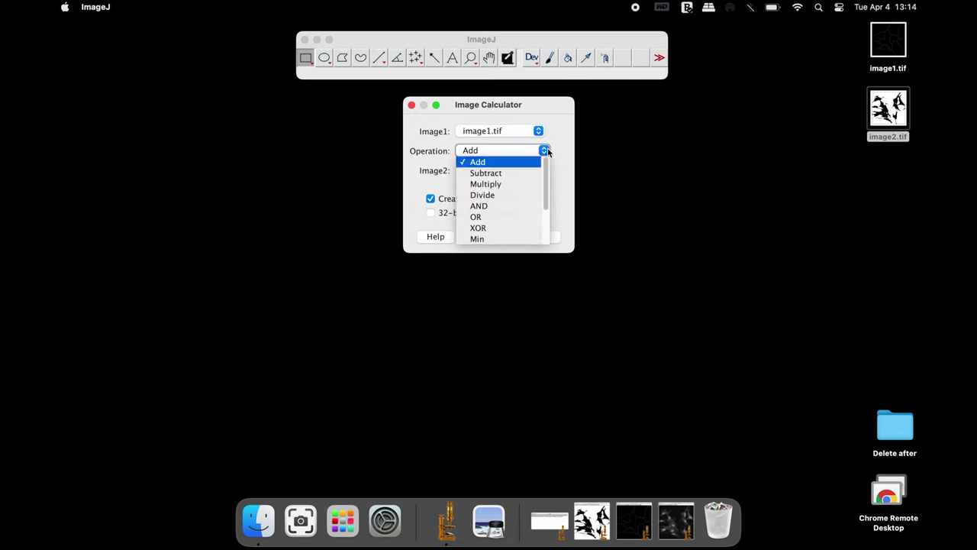
click(507, 206)
click(539, 170)
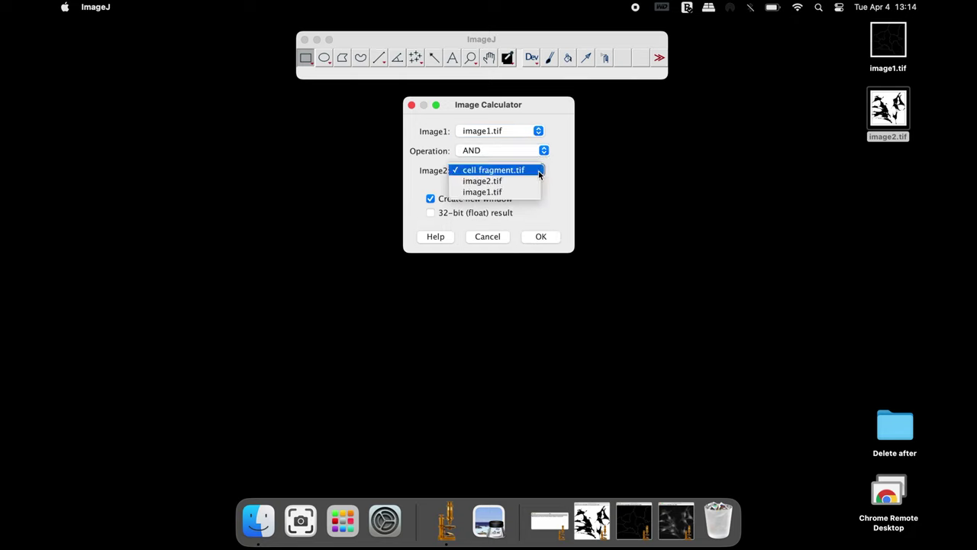
click(503, 182)
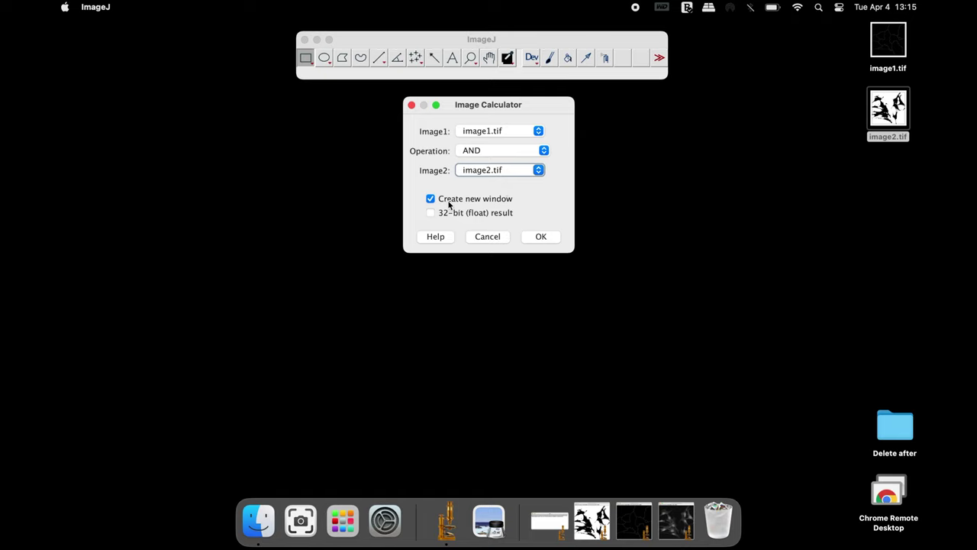
click(537, 236)
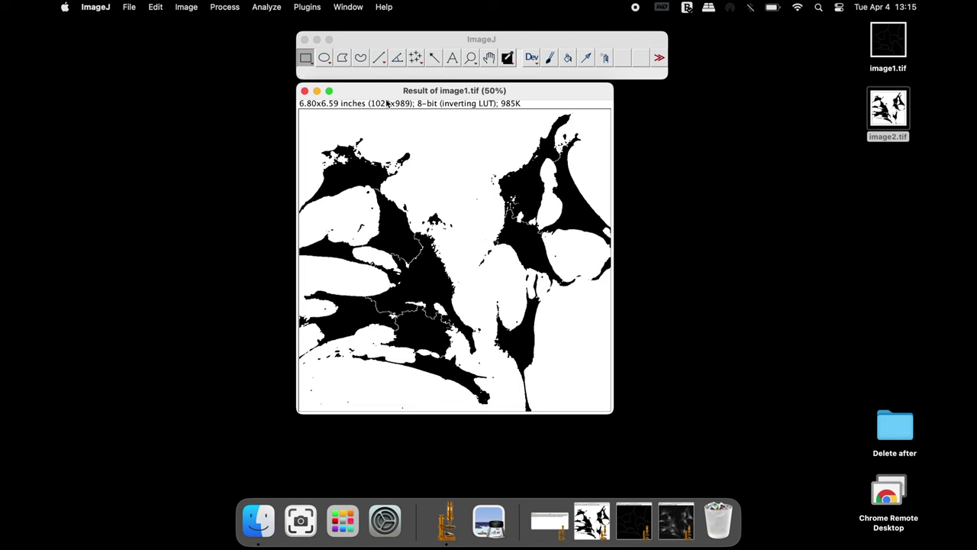
Set up Analyze Particles on the combined image with pixel units and size 1000–Infinity.
click(266, 7)
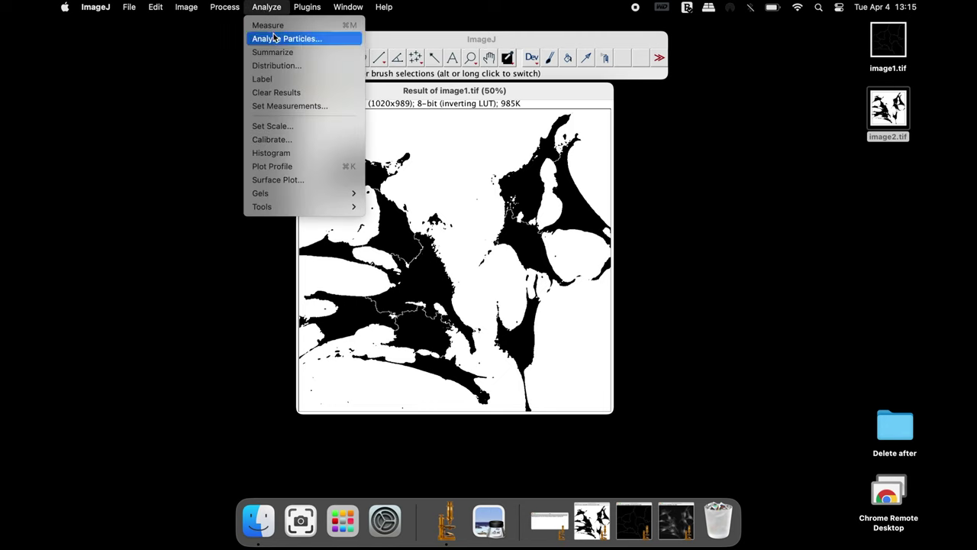
click(273, 37)
drag(474, 98, 701, 93)
click(660, 129)
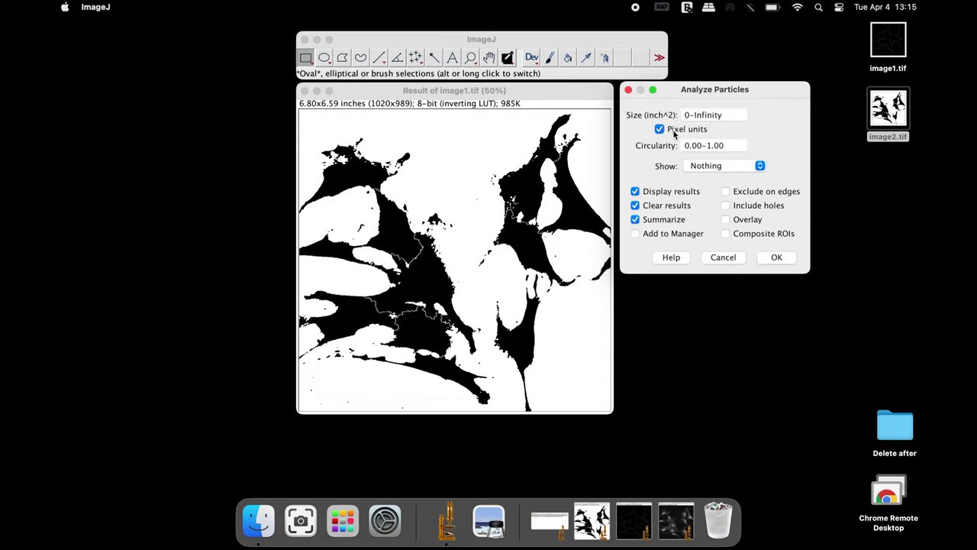
click(684, 114)
click(684, 114)
text(10)
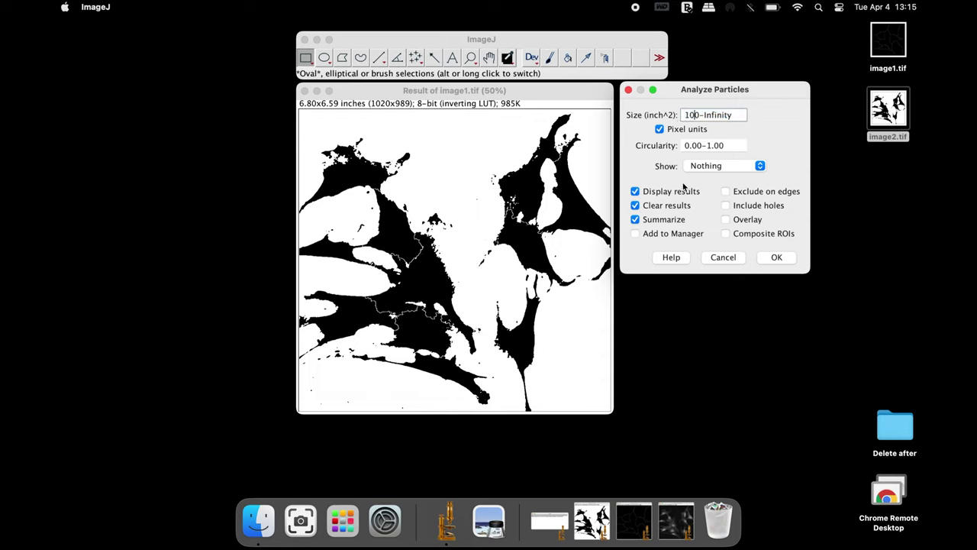
text(0)
Output Masks only, with Summarize, Clear results and Display results off, and run it.
click(760, 168)
click(710, 230)
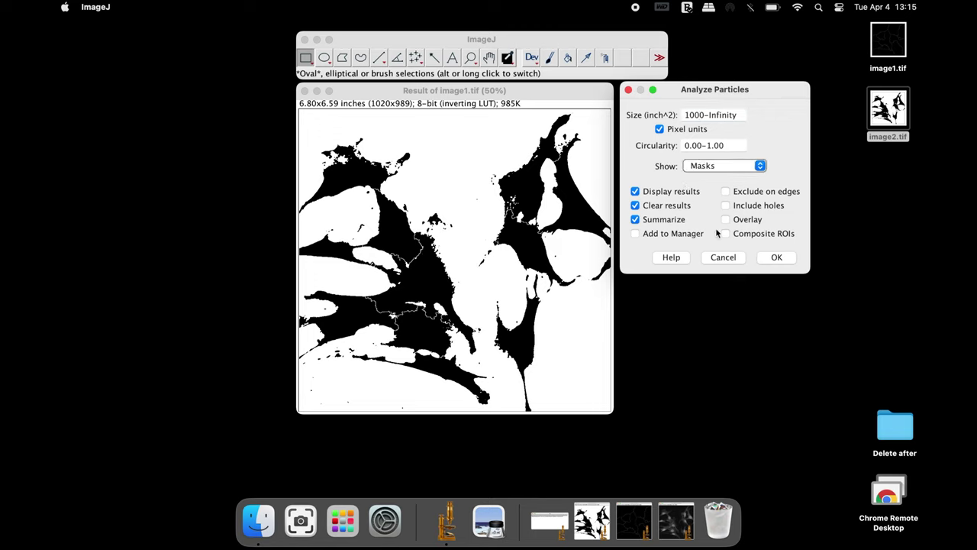
click(682, 220)
click(678, 206)
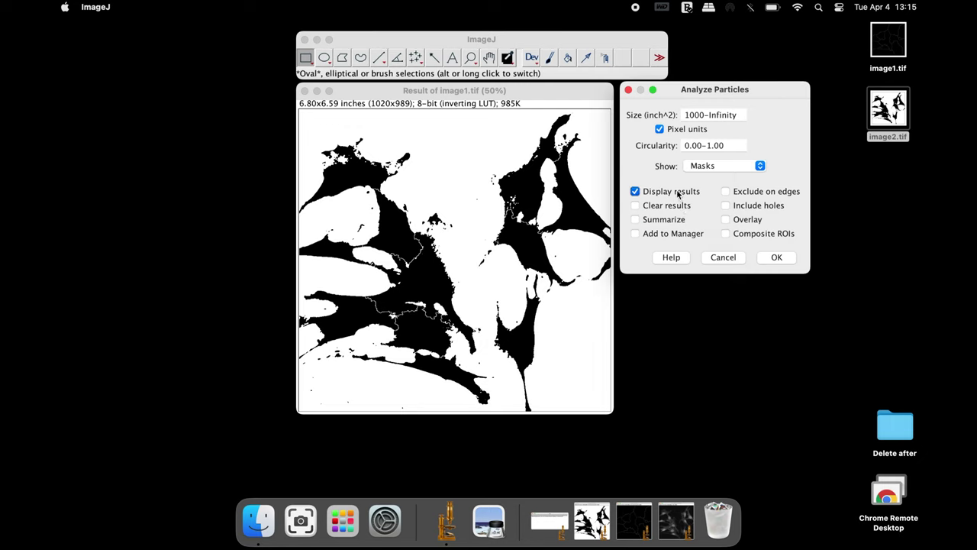
click(676, 190)
click(771, 258)
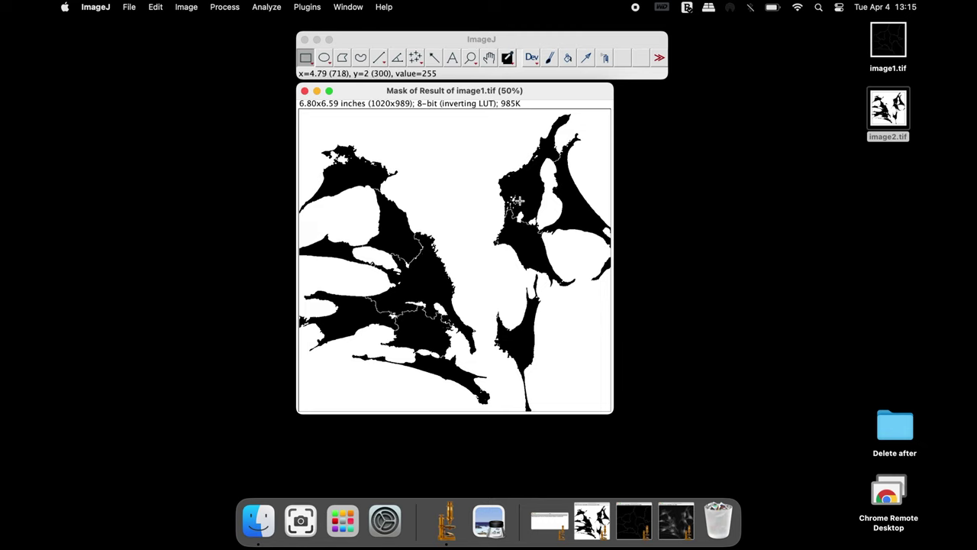
Fill the holes inside the binary mask's cells with Process > Binary > Fill Holes.
click(224, 7)
mouse_move(246, 120)
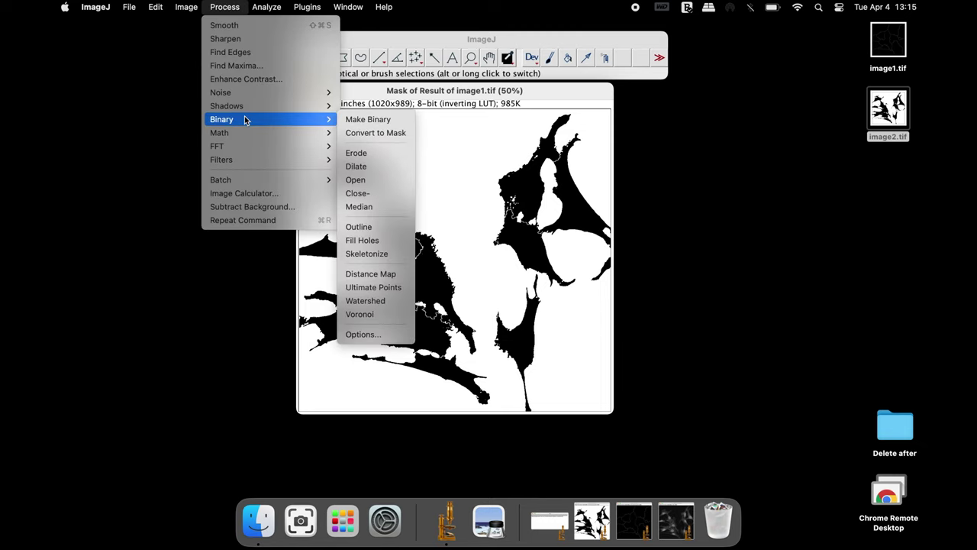
click(378, 240)
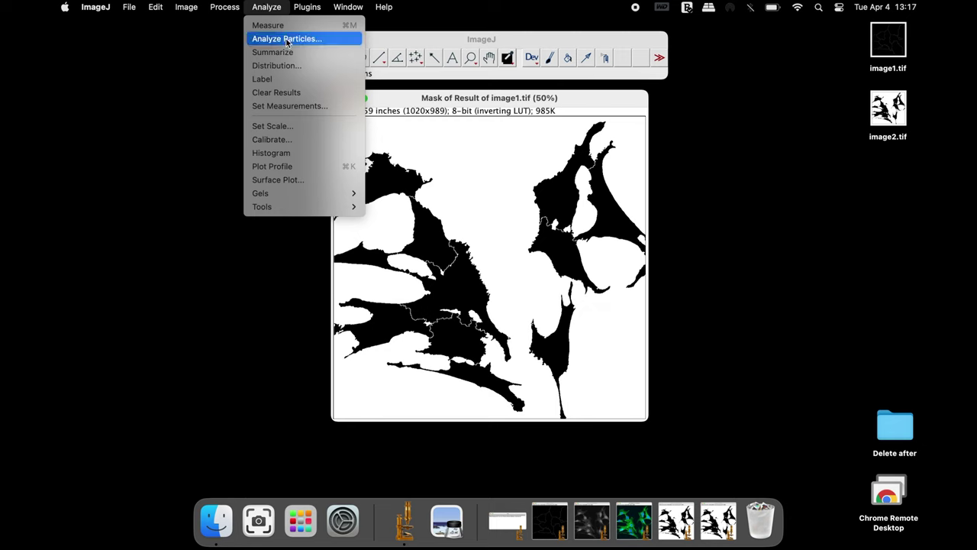
Analyze particles with Outlines output, Display results, Clear results and Summarize enabled.
click(284, 38)
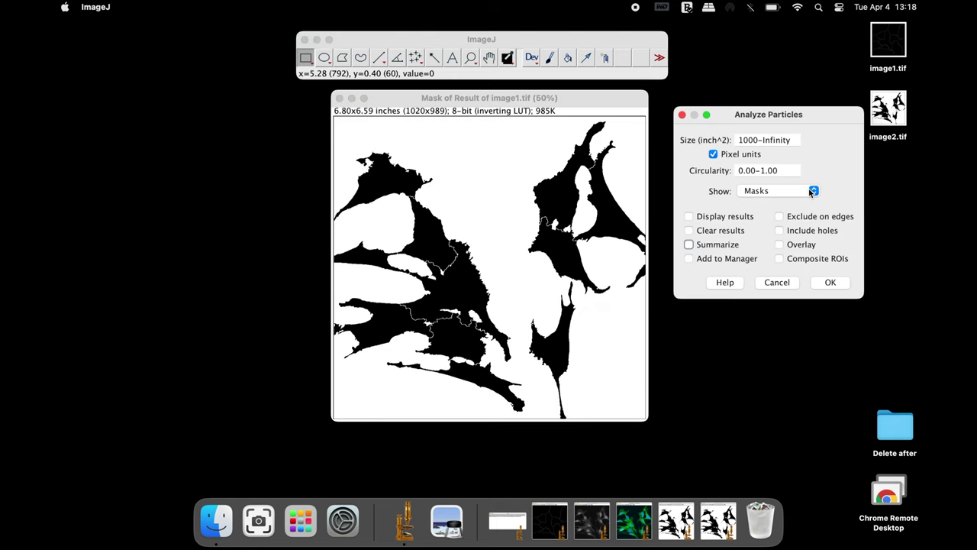
click(811, 192)
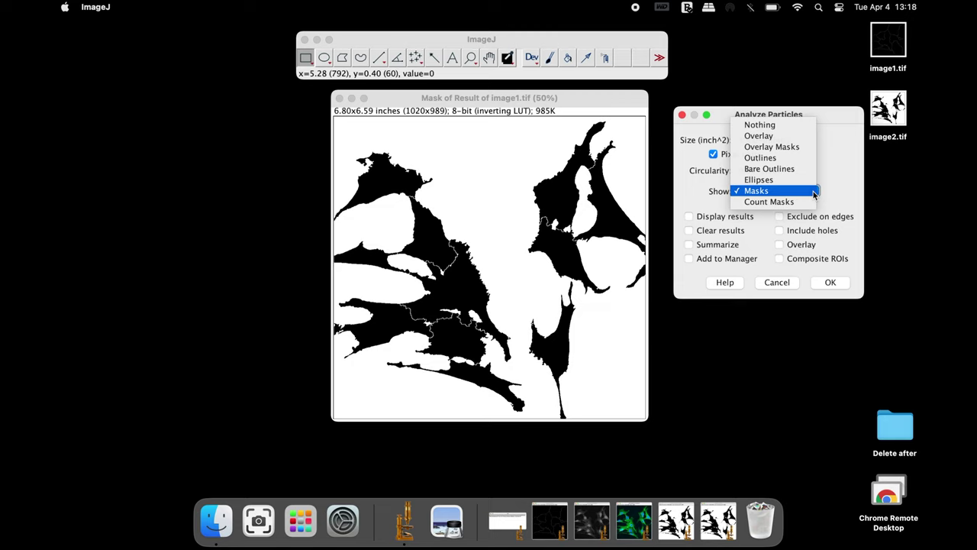
click(790, 158)
click(729, 220)
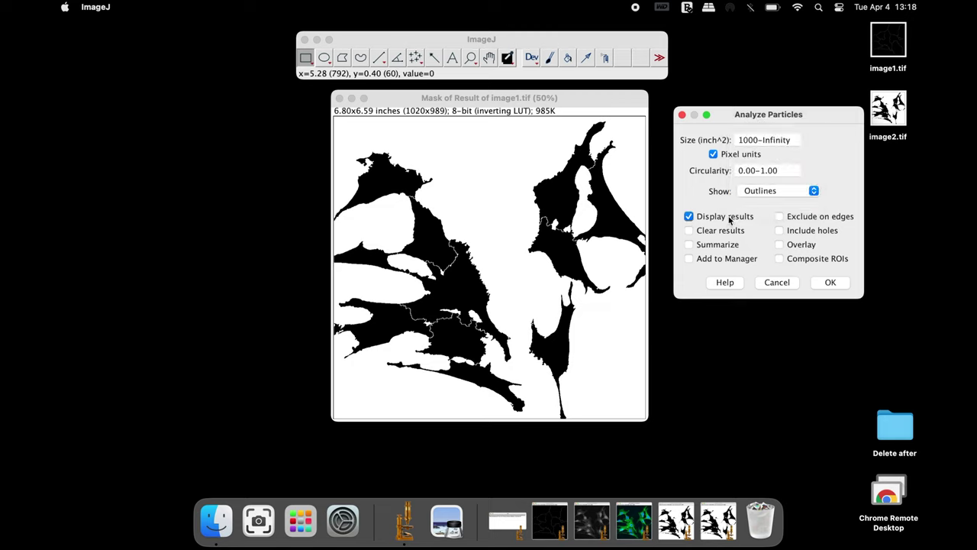
click(720, 231)
click(719, 246)
click(831, 282)
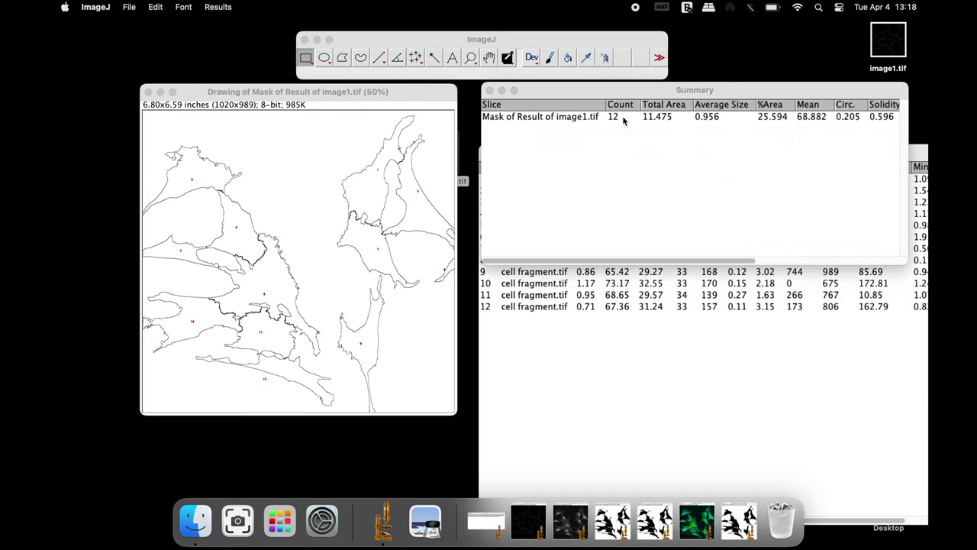
Check the Summary row, then select the first cell's row (area 1.25) in Results.
click(622, 116)
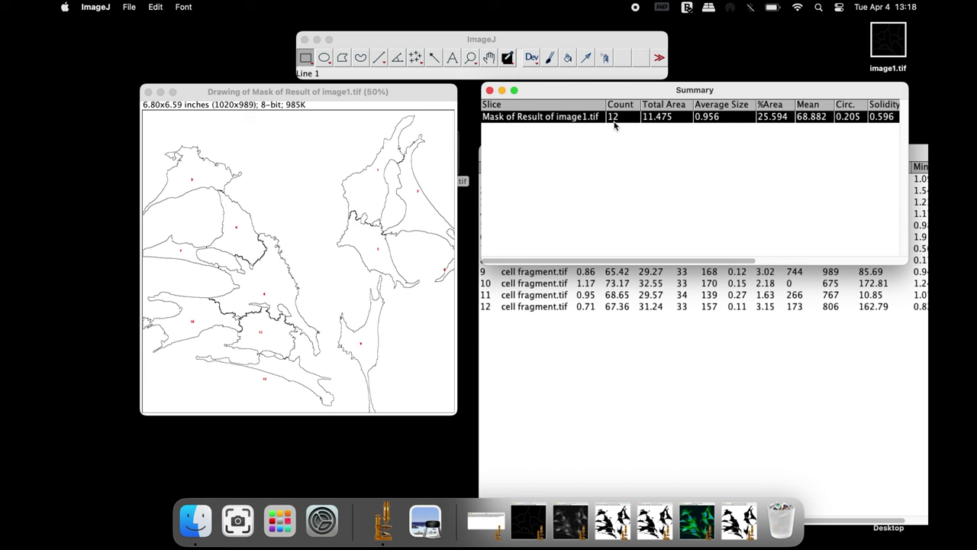
click(595, 281)
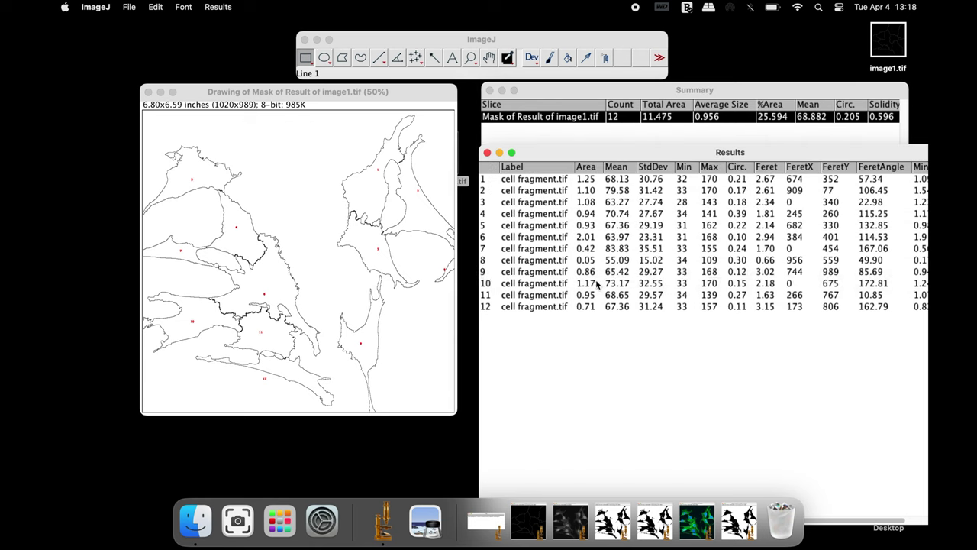
click(584, 182)
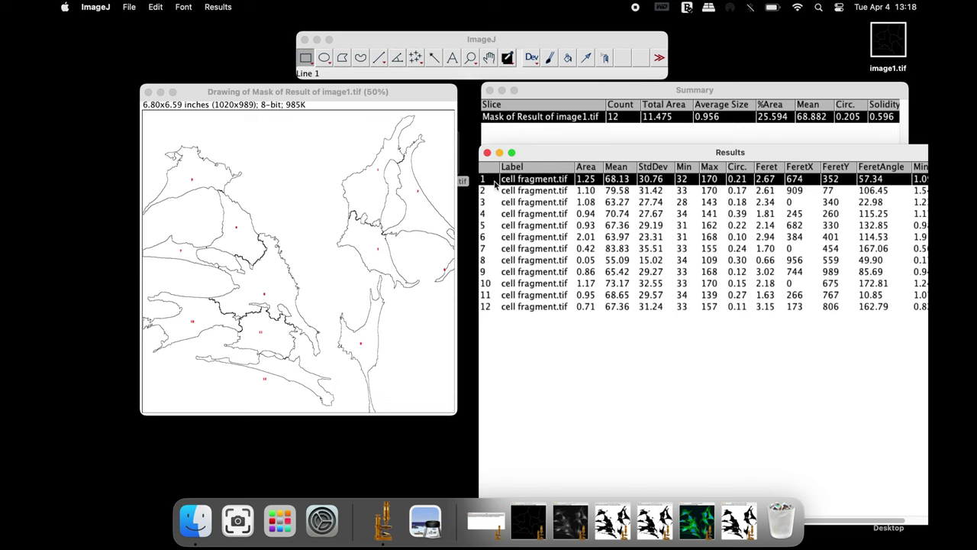
Zoom in and out on the numbered outline drawing of the 12 cells.
click(389, 168)
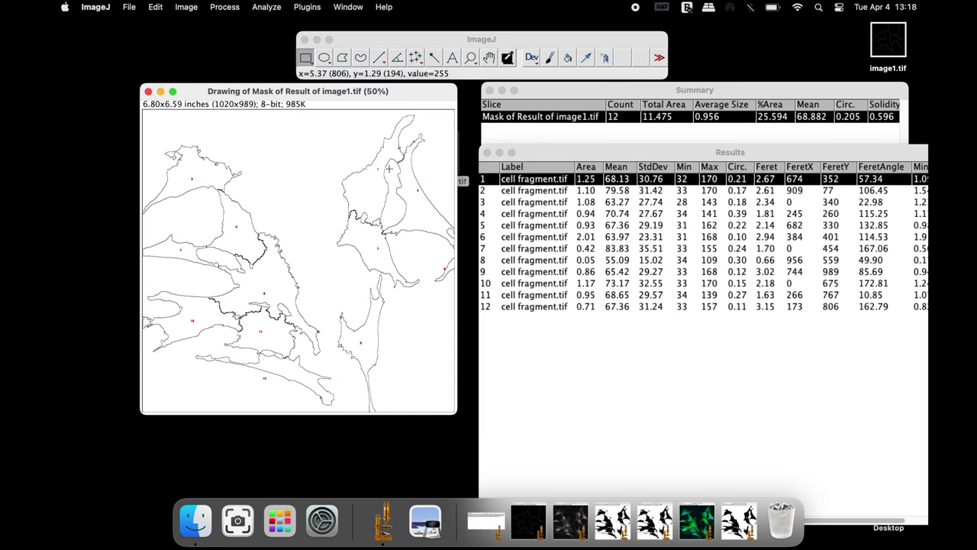
scroll(389, 168, up, 4)
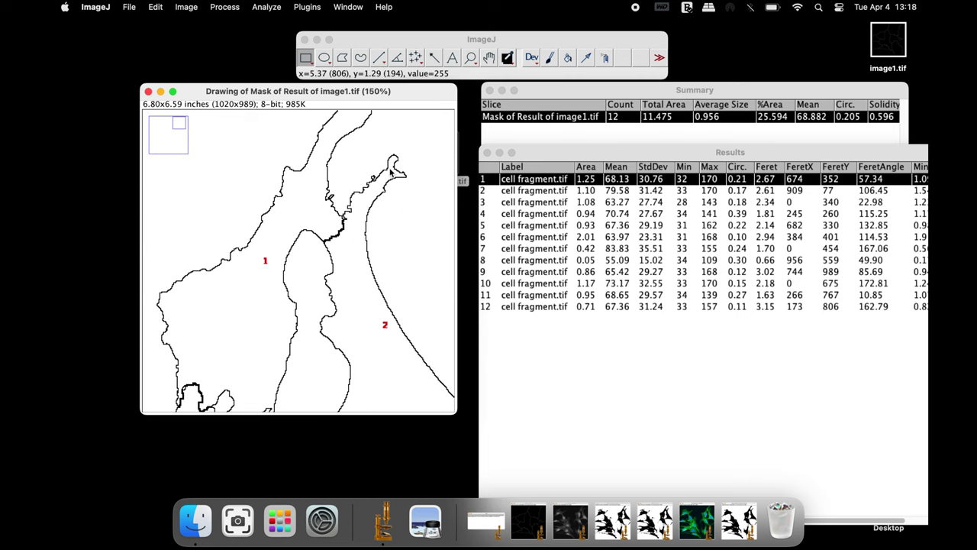
scroll(390, 172, down, 2)
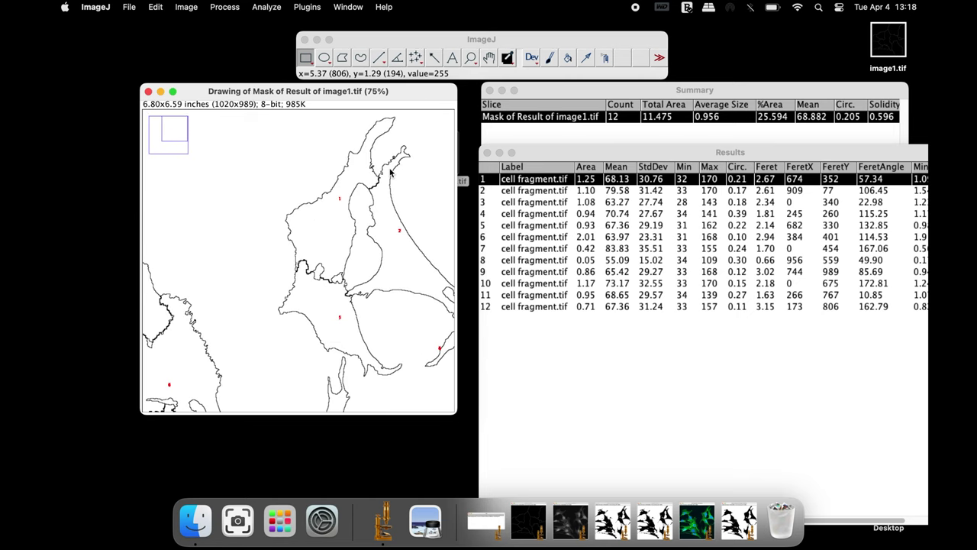
scroll(390, 173, down, 1)
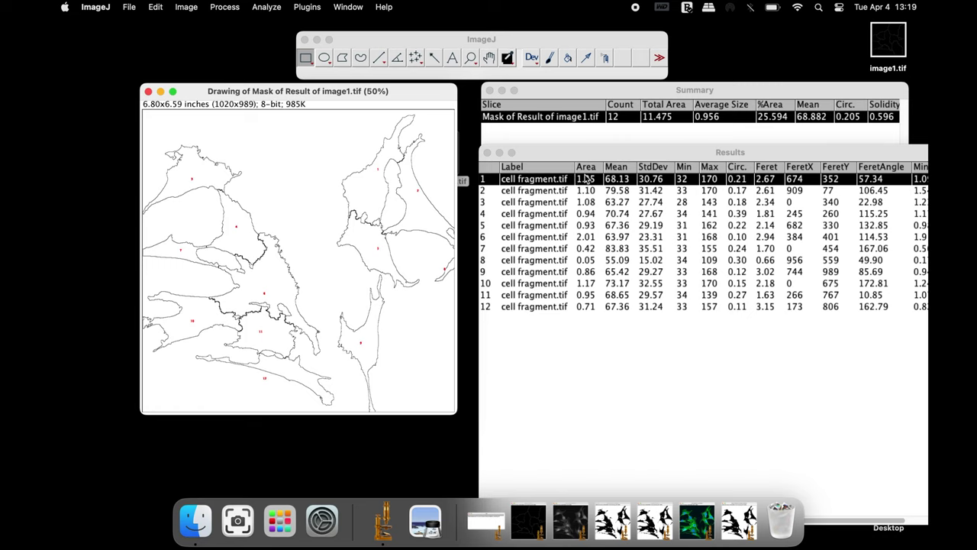